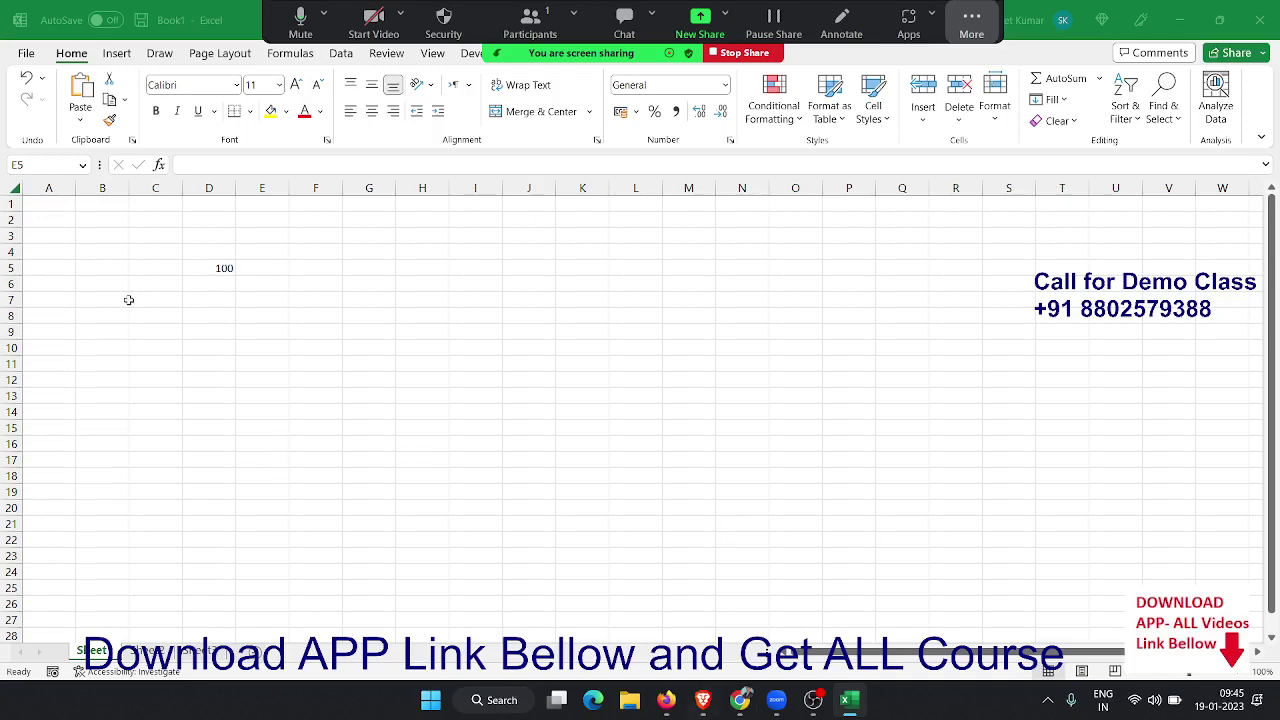
Step: Enter 'One Hundred Only' in E5 beside the 100 in D5
{"action": "type", "text": "On"}
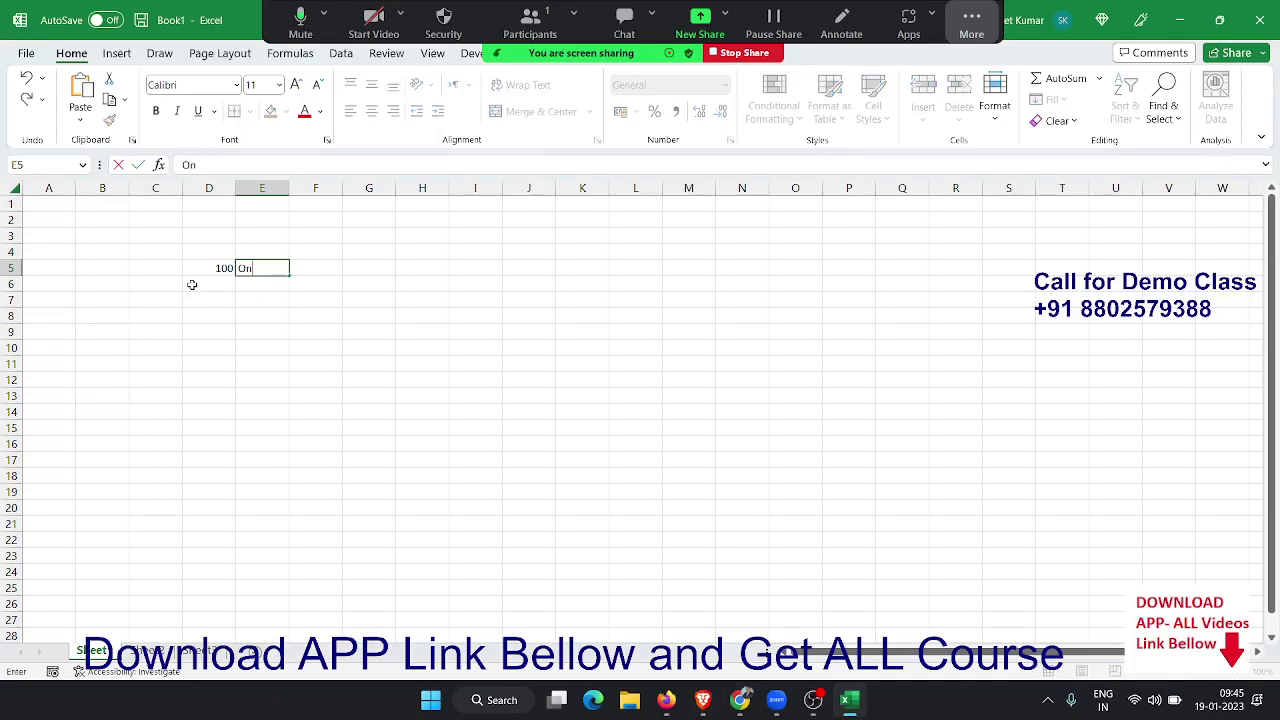
{"action": "type", "text": "e Hu"}
{"action": "type", "text": "n"}
{"action": "type", "text": "dred O"}
{"action": "type", "text": "nly"}
{"action": "key", "text": "Return"}
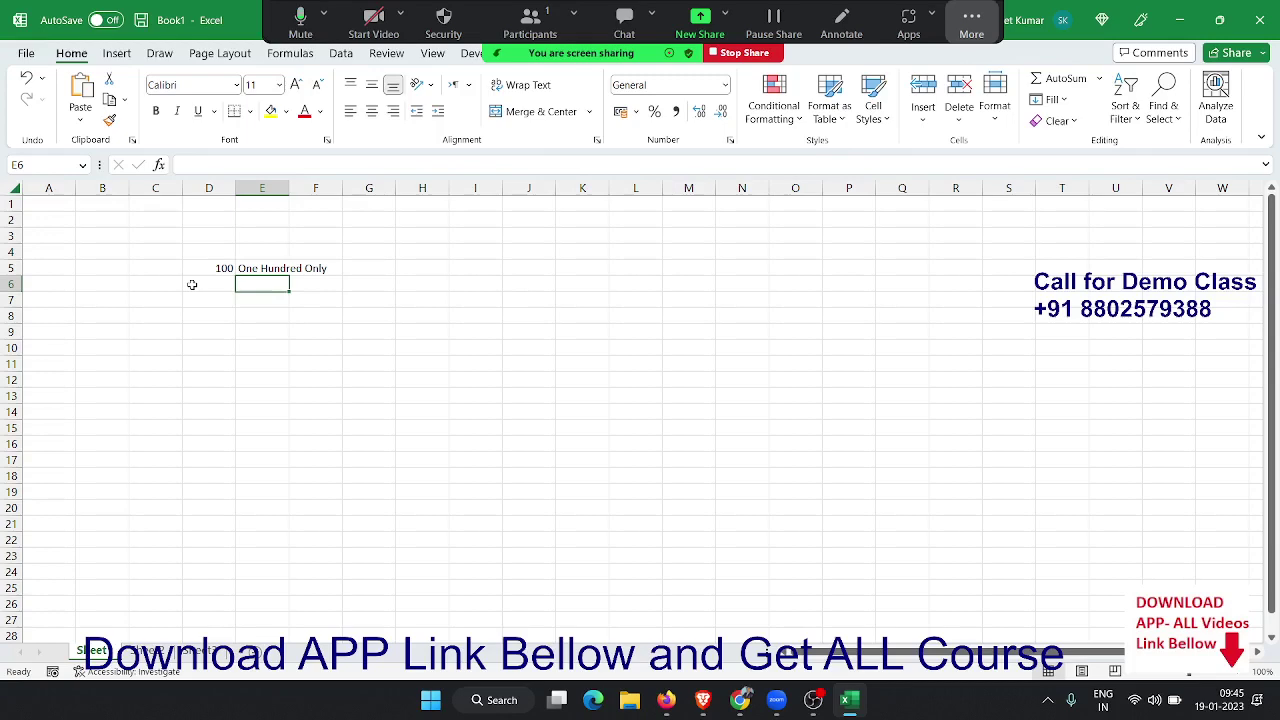
{"action": "left_click", "coordinate": [508, 52]}
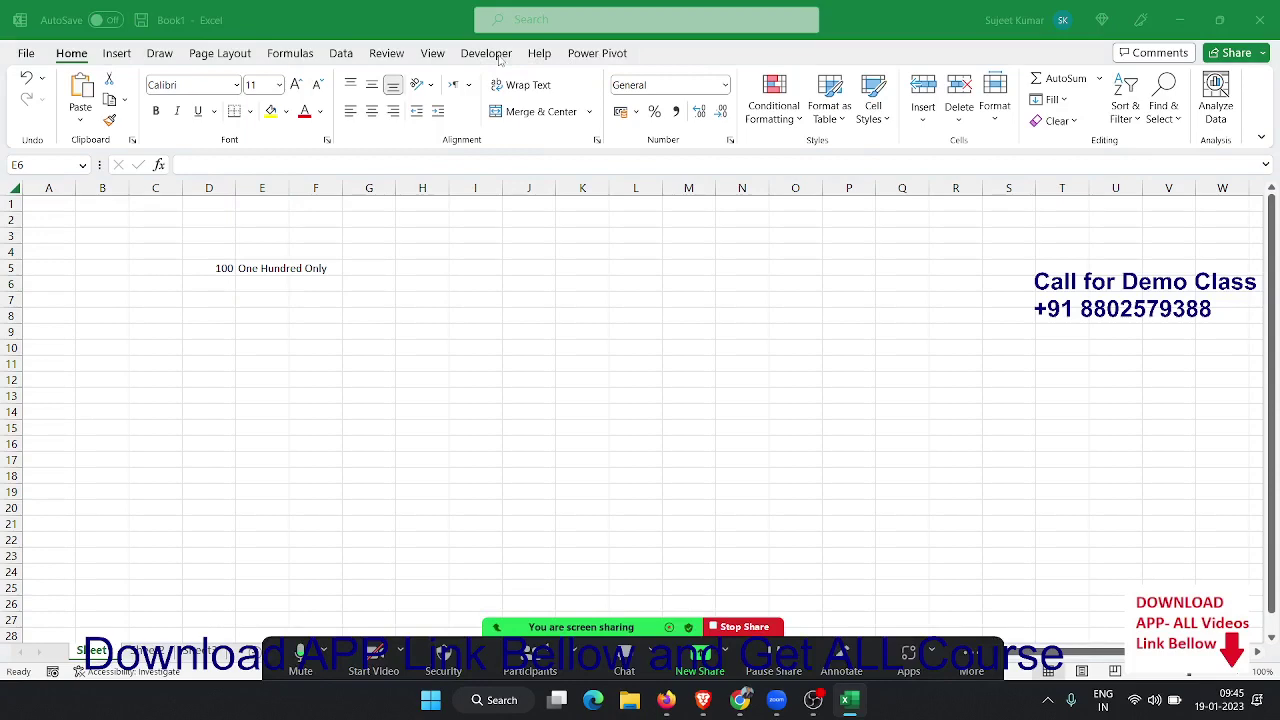
{"action": "left_click", "coordinate": [703, 705]}
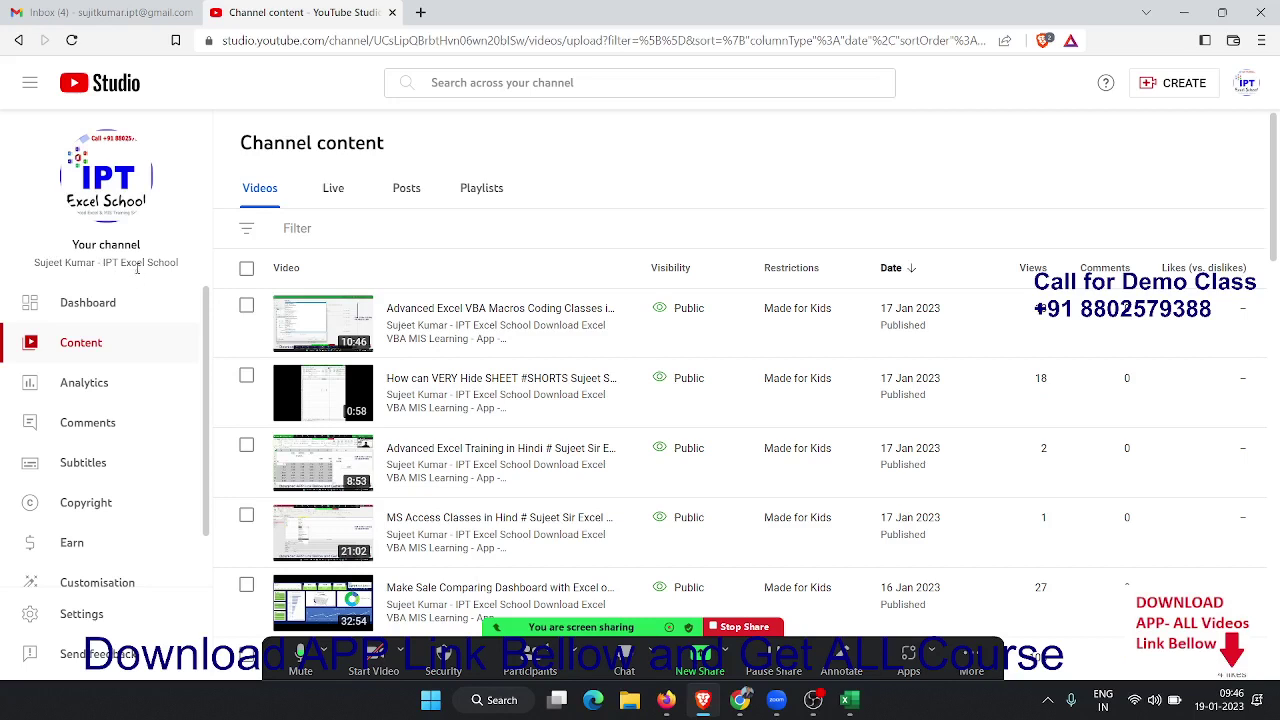
{"action": "triple_click", "coordinate": [137, 262]}
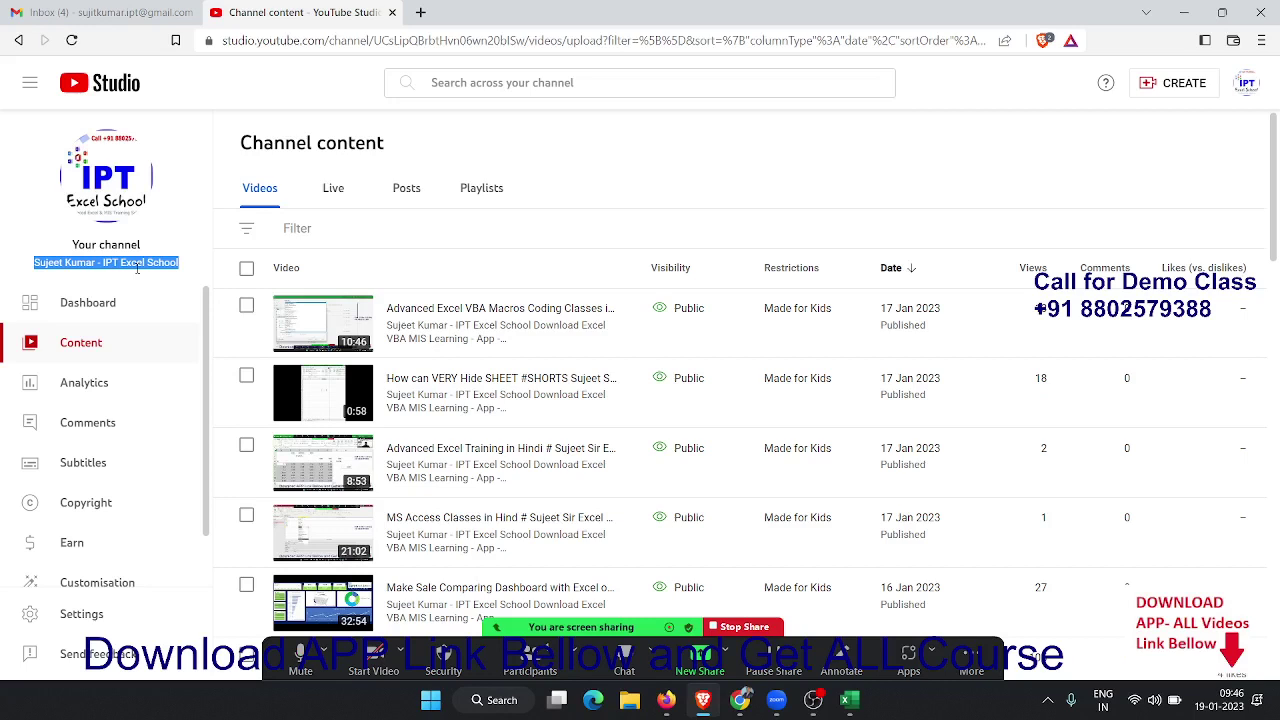
{"action": "left_click", "coordinate": [1187, 14]}
{"action": "left_click", "coordinate": [334, 314]}
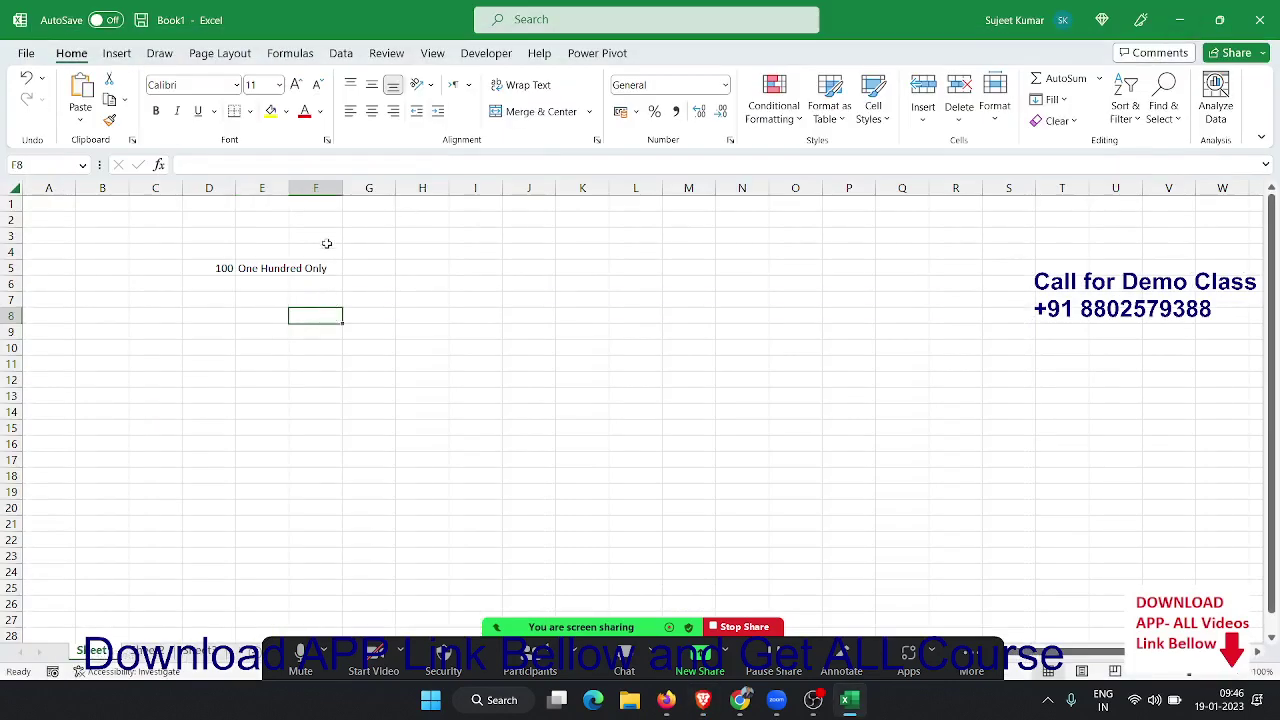
Step: Show the Developer tab and confirm it is ticked under Customize Ribbon, leaving Options unchanged
{"action": "left_click", "coordinate": [486, 55]}
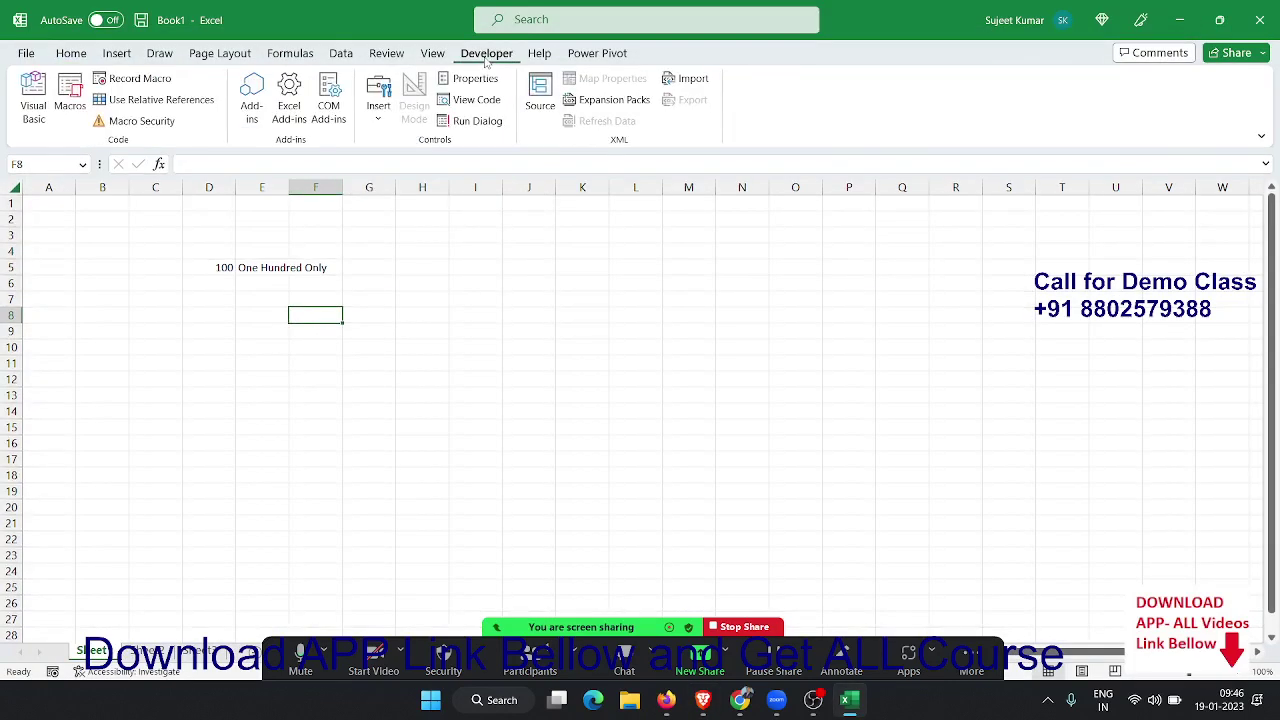
{"action": "left_click", "coordinate": [35, 57]}
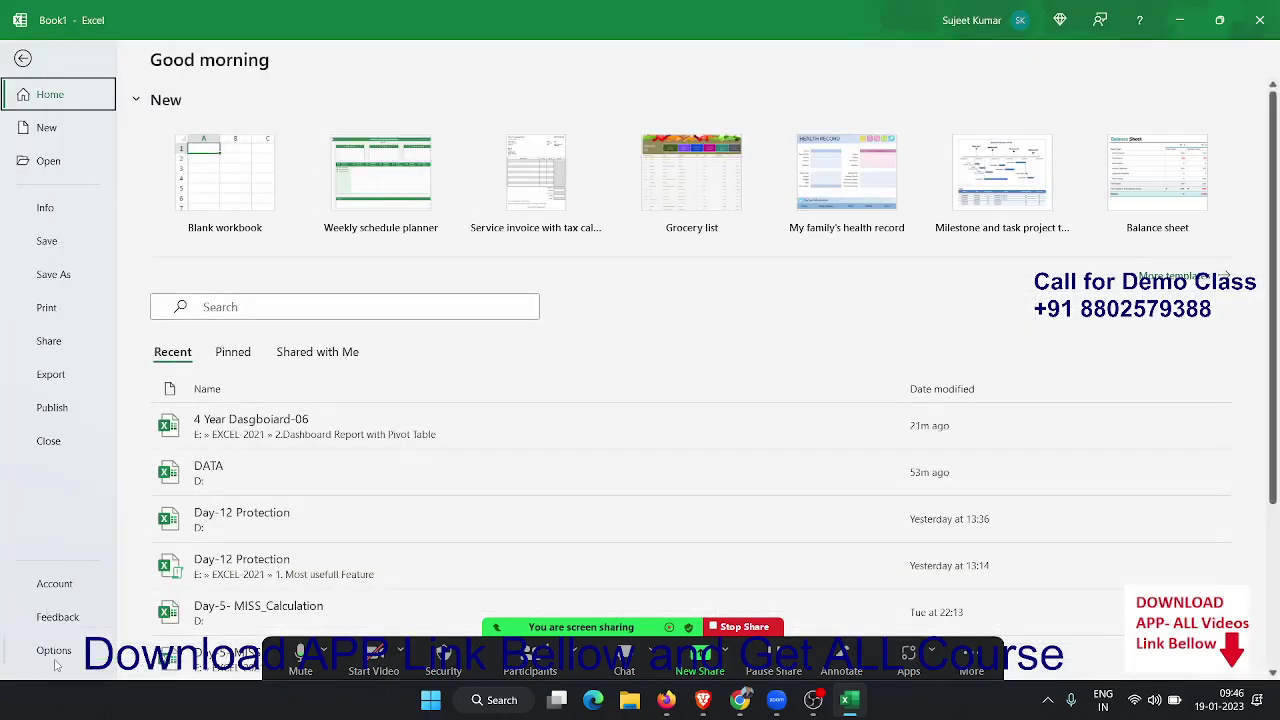
{"action": "key", "text": "Escape"}
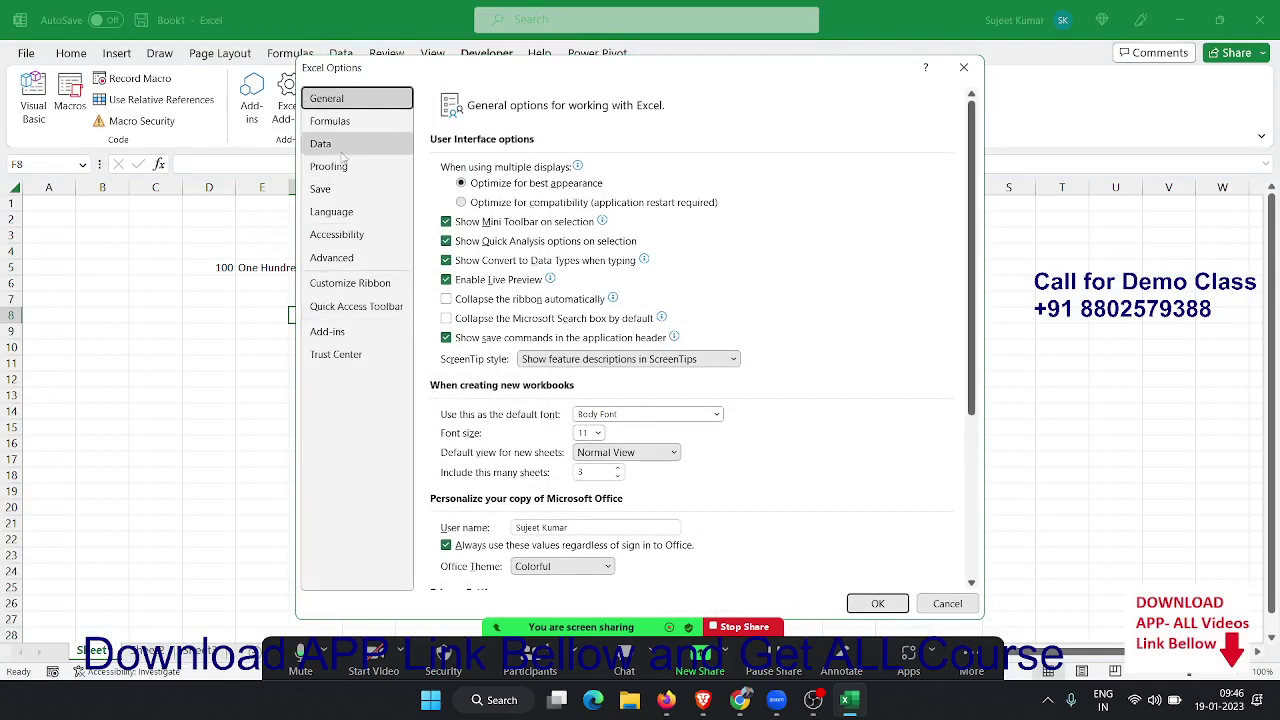
{"action": "left_click", "coordinate": [348, 284]}
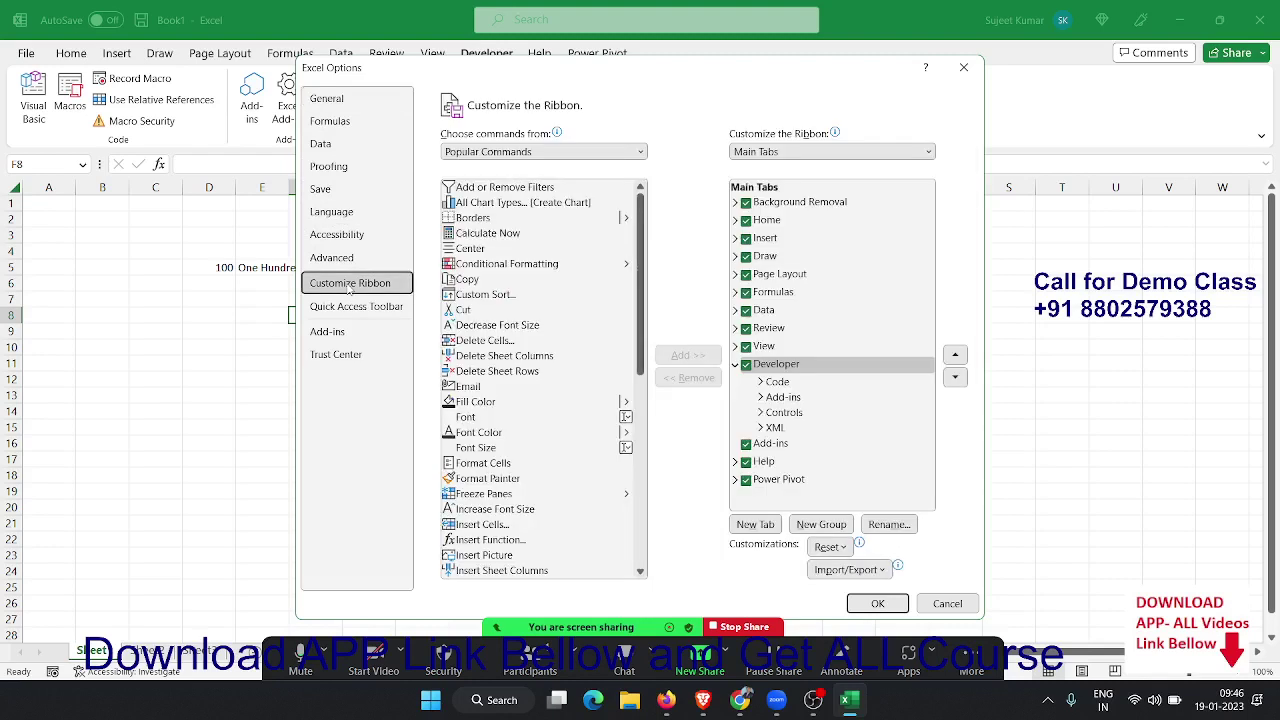
{"action": "left_click", "coordinate": [762, 368]}
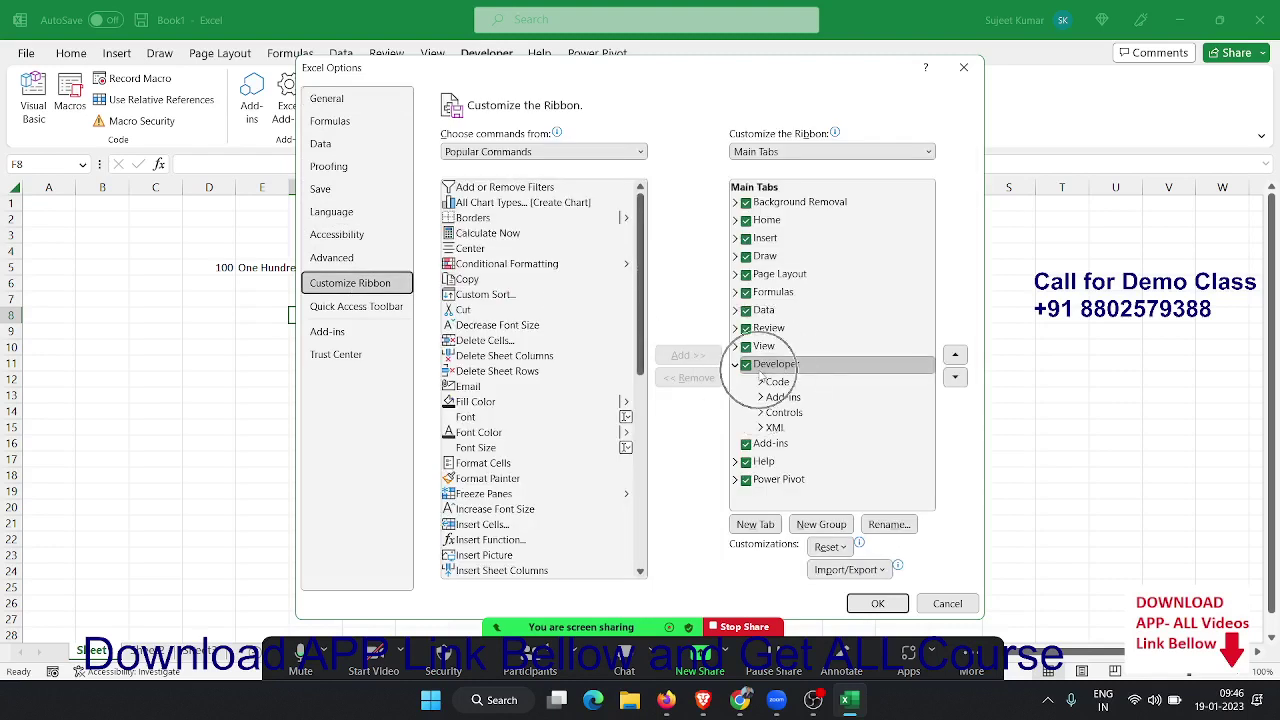
{"action": "left_click", "coordinate": [948, 605]}
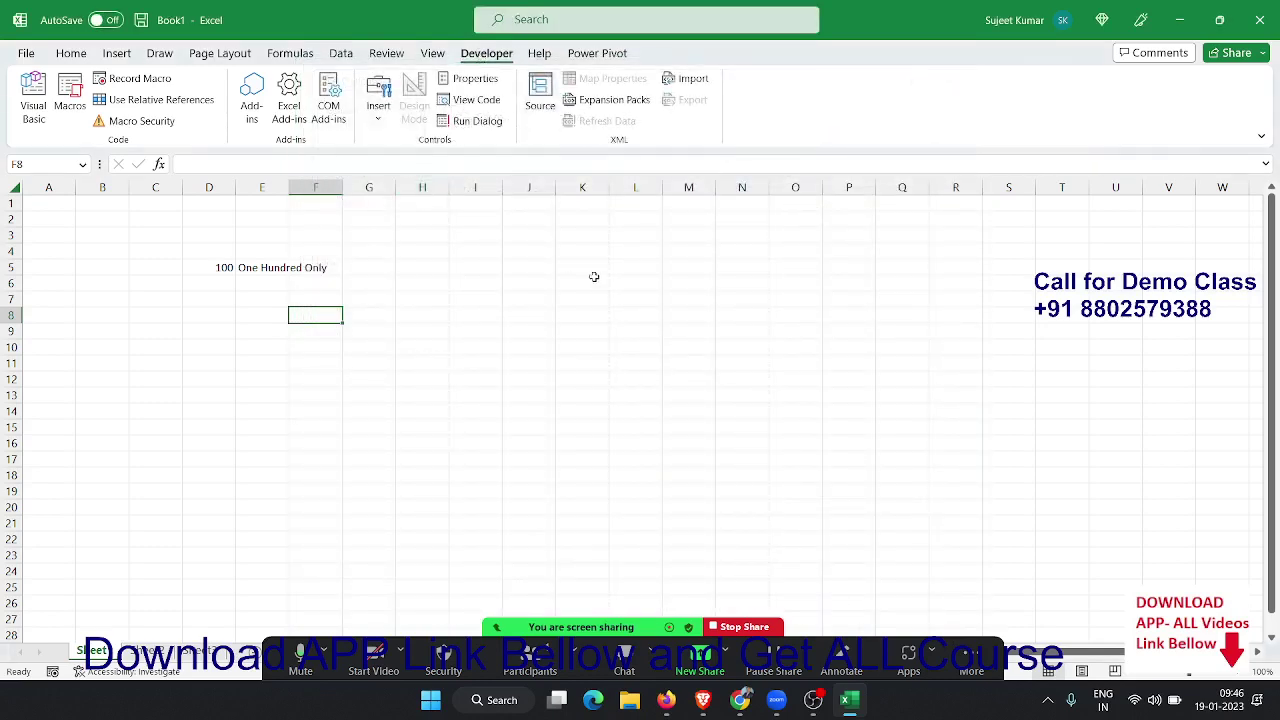
Step: Enter F1 in cell I2
{"action": "left_click", "coordinate": [477, 218]}
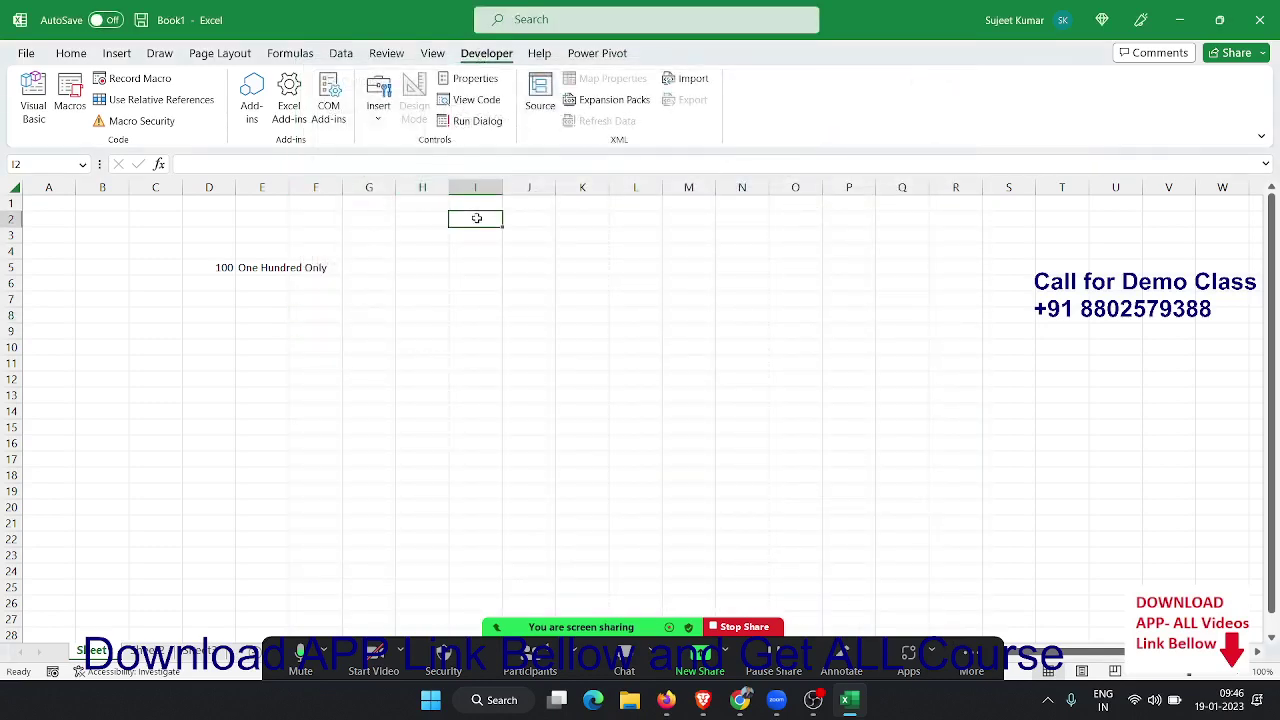
{"action": "type", "text": "F"}
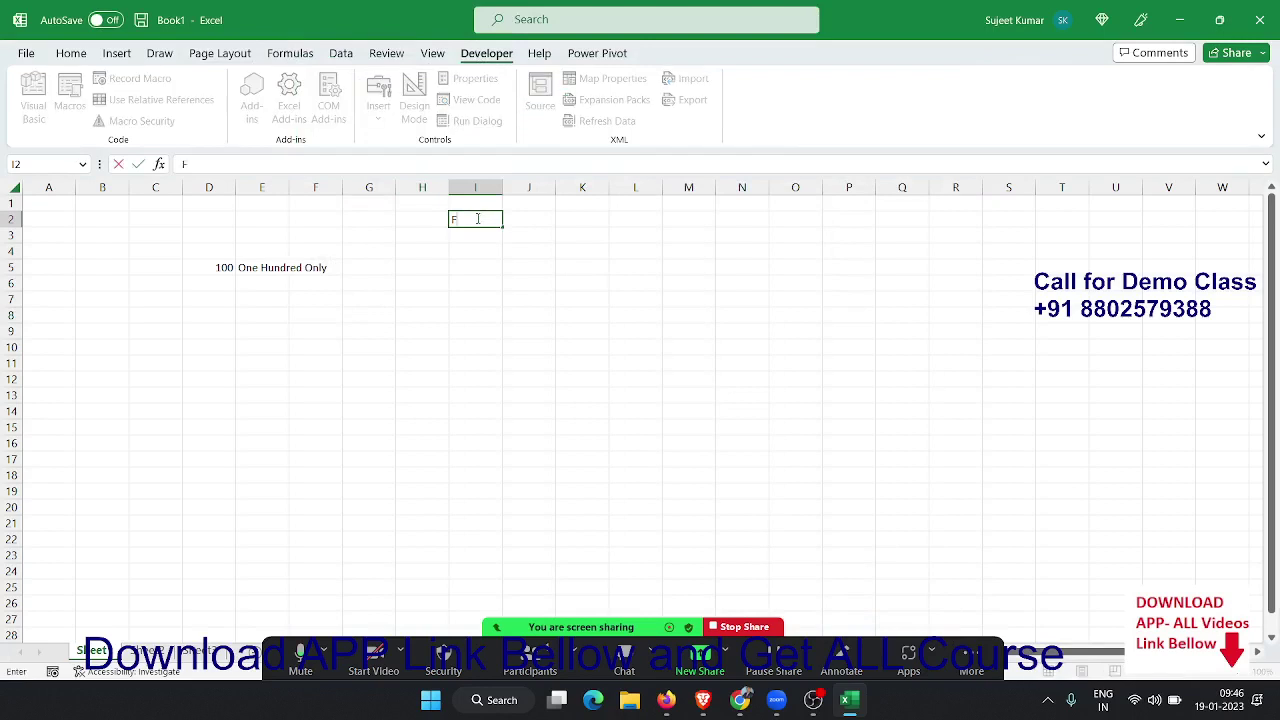
{"action": "type", "text": "1"}
{"action": "key", "text": "Return"}
Step: Search Excel Help for 'convert number into word'
{"action": "key", "text": "F1"}
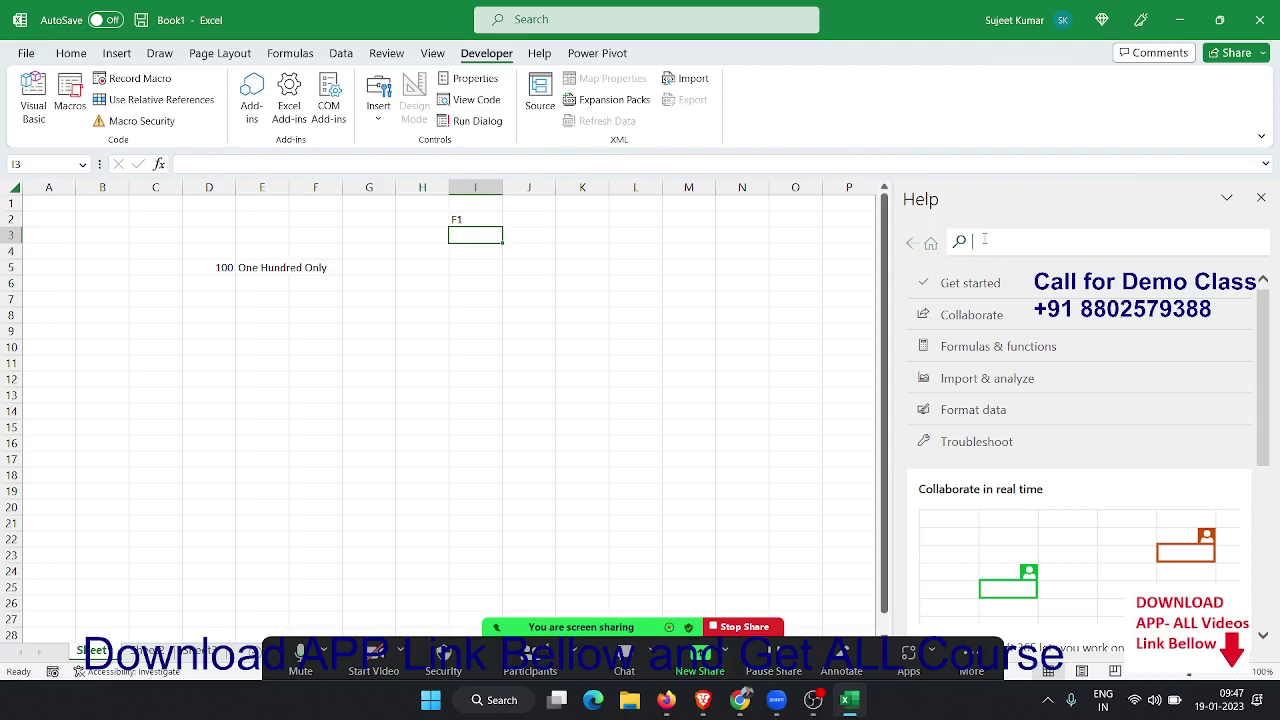
{"action": "type", "text": "n"}
{"action": "key", "text": "BackSpace"}
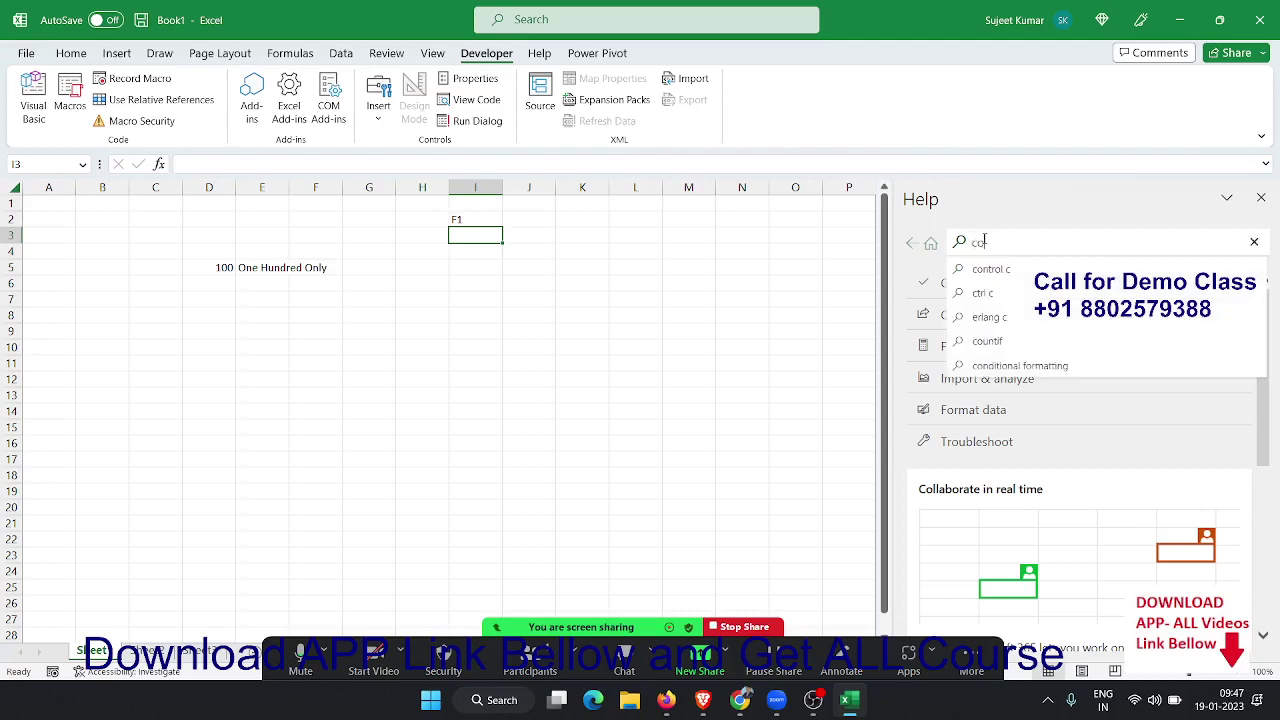
{"action": "type", "text": "convert"}
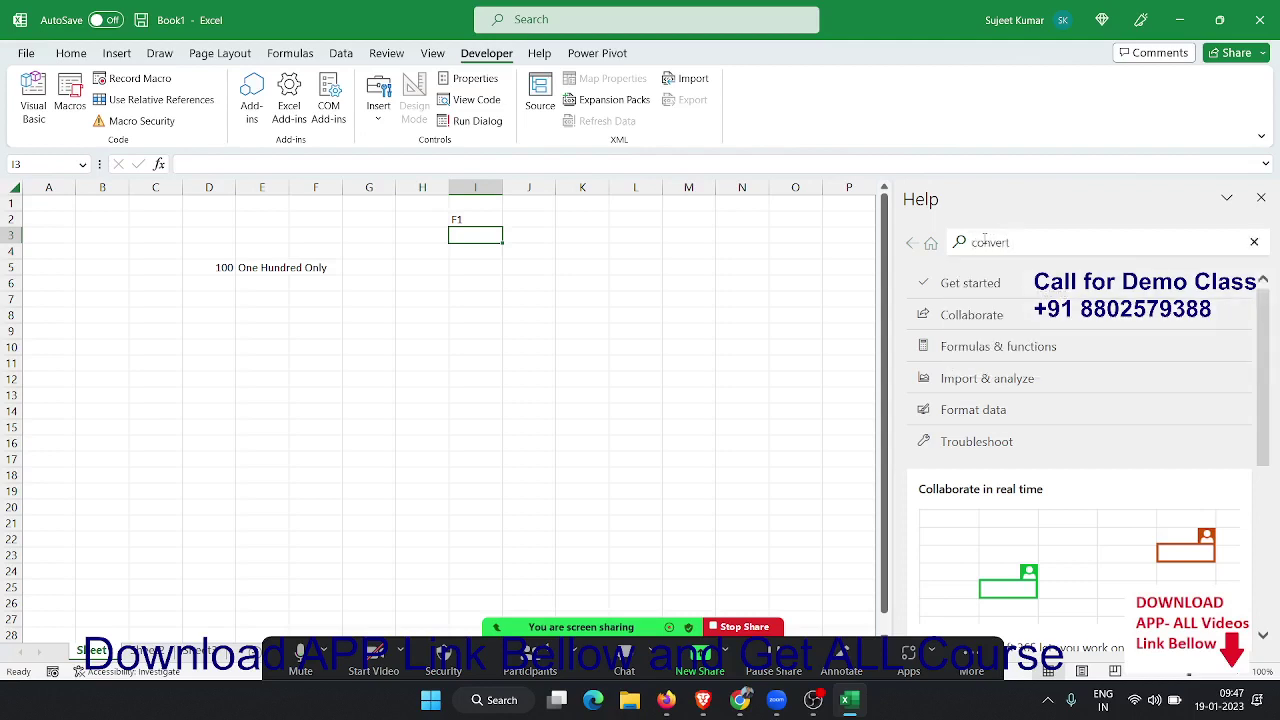
{"action": "type", "text": " numbe"}
{"action": "type", "text": "r into"}
{"action": "type", "text": " word"}
{"action": "left_click", "coordinate": [986, 240]}
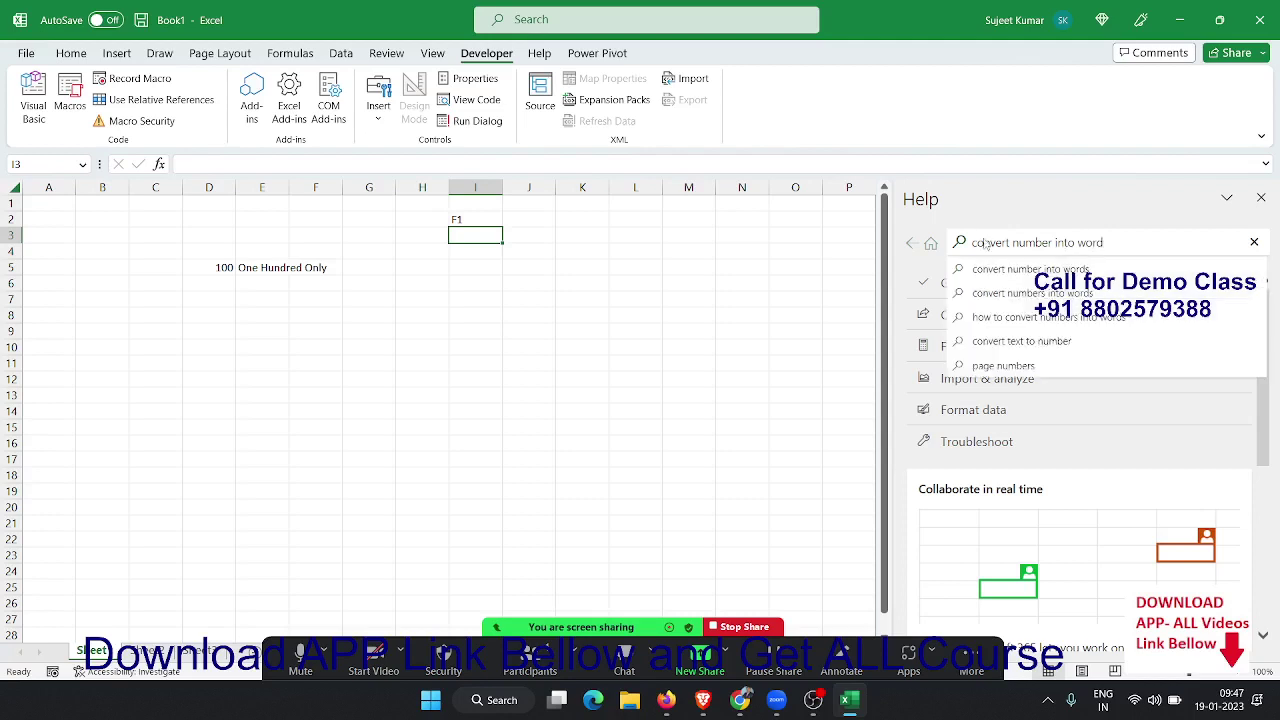
{"action": "key", "text": "Return"}
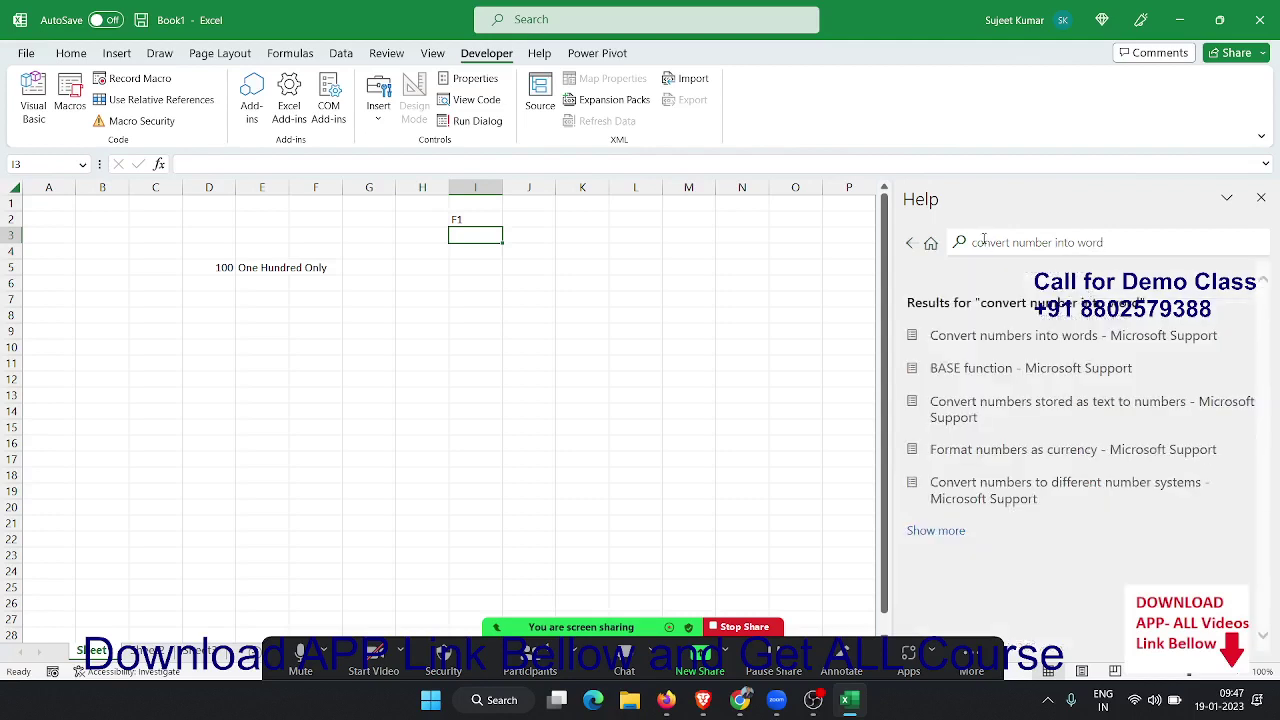
Step: Open the 'Convert numbers into words' Help article and scroll through it
{"action": "left_click", "coordinate": [1000, 340]}
{"action": "scroll", "coordinate": [1002, 472], "scroll_direction": "down", "scroll_amount": 5}
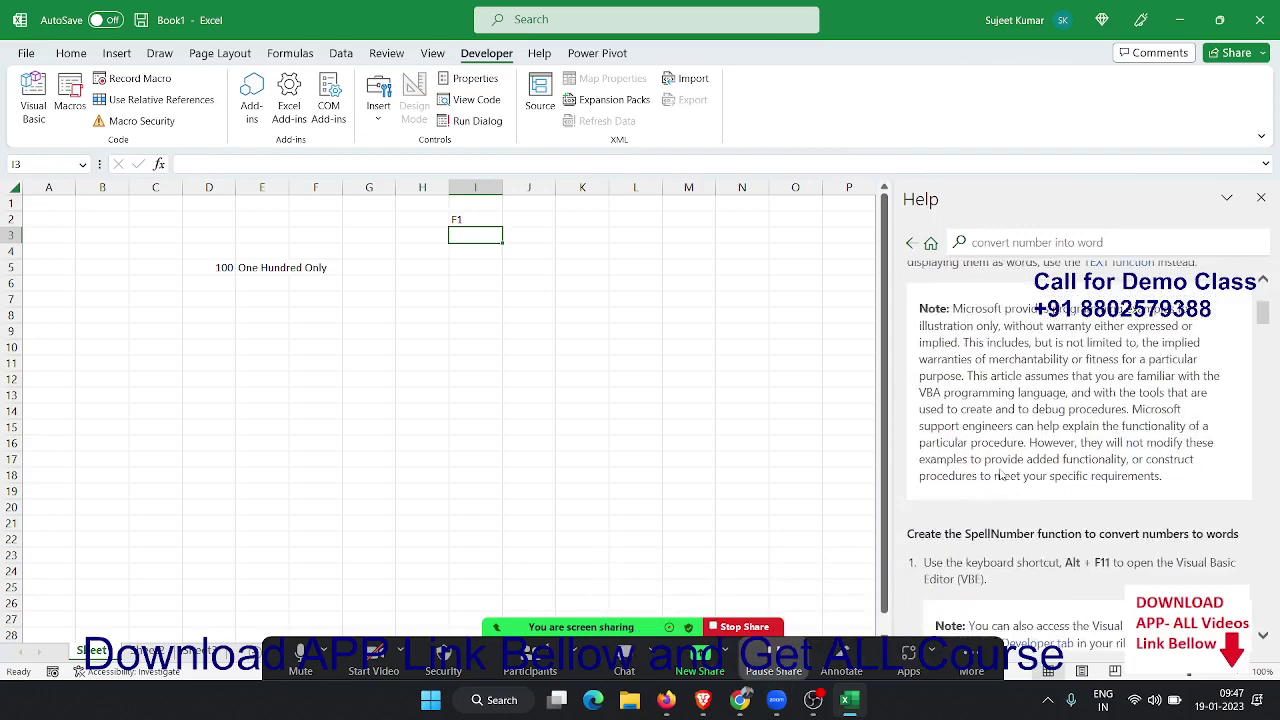
{"action": "scroll", "coordinate": [1002, 472], "scroll_direction": "down", "scroll_amount": 5}
{"action": "scroll", "coordinate": [1008, 470], "scroll_direction": "up", "scroll_amount": 2}
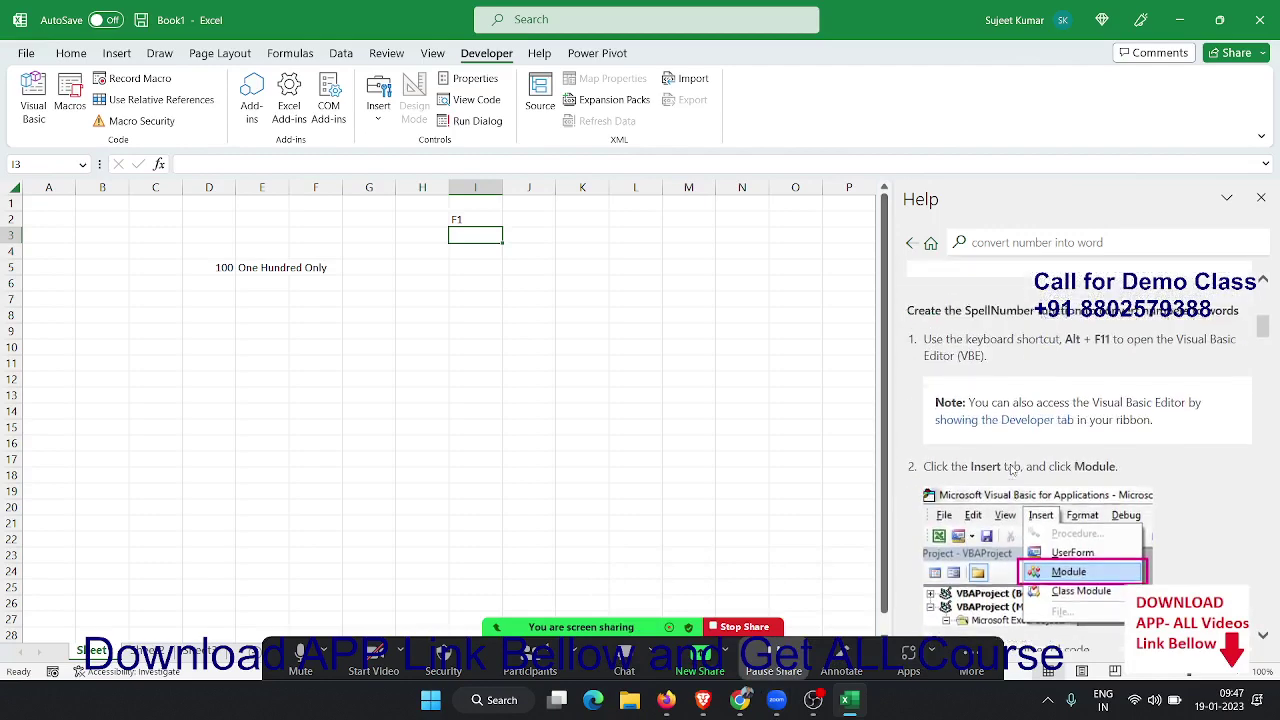
{"action": "scroll", "coordinate": [1014, 462], "scroll_direction": "down", "scroll_amount": 3}
{"action": "scroll", "coordinate": [1021, 440], "scroll_direction": "down", "scroll_amount": 4}
{"action": "scroll", "coordinate": [1000, 440], "scroll_direction": "down", "scroll_amount": 1}
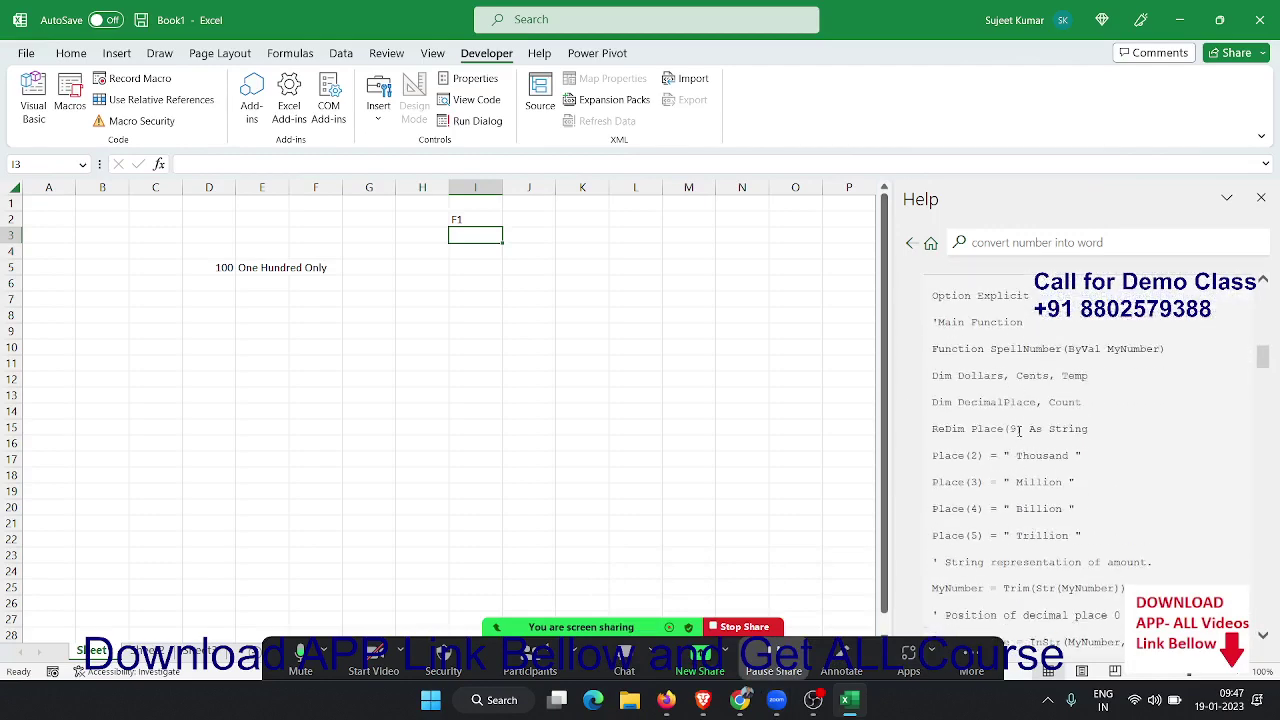
{"action": "scroll", "coordinate": [971, 452], "scroll_direction": "up", "scroll_amount": 2}
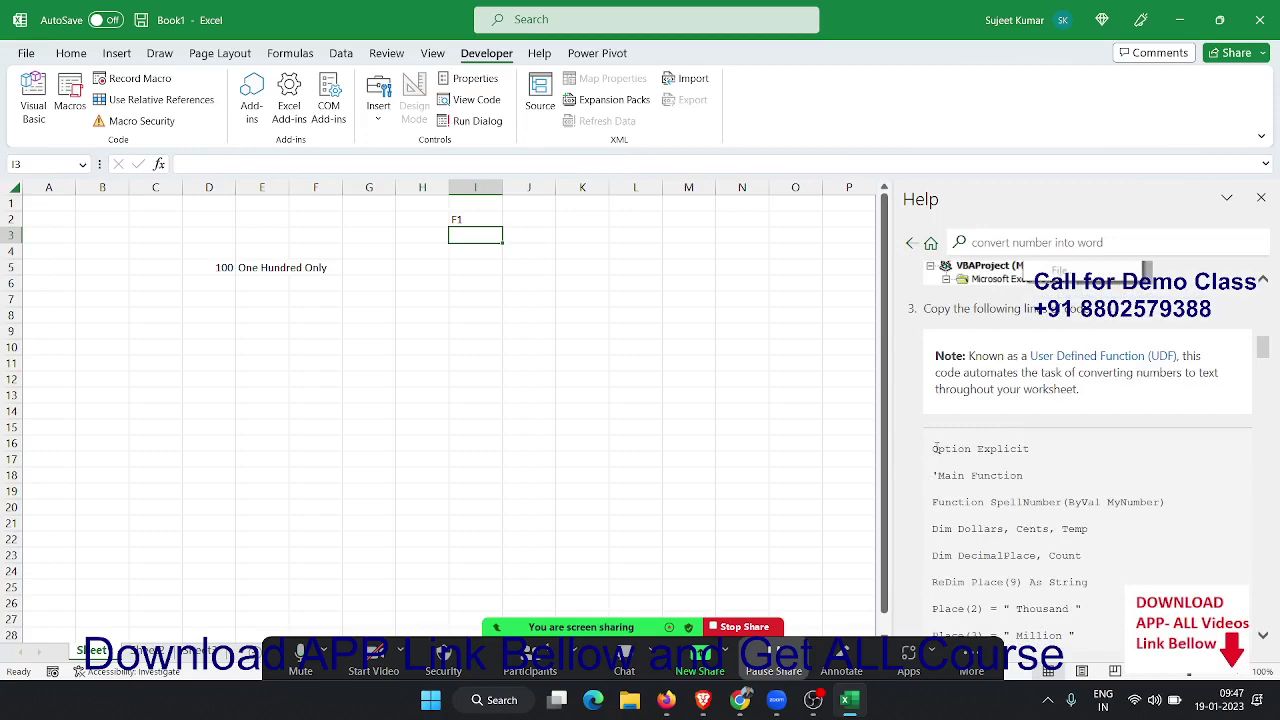
Step: Select and copy the SpellNumber VBA code from Case 1 through End Function
{"action": "left_click_drag", "start_coordinate": [934, 448], "coordinate": [978, 450]}
{"action": "scroll", "coordinate": [948, 478], "scroll_direction": "down", "scroll_amount": 10}
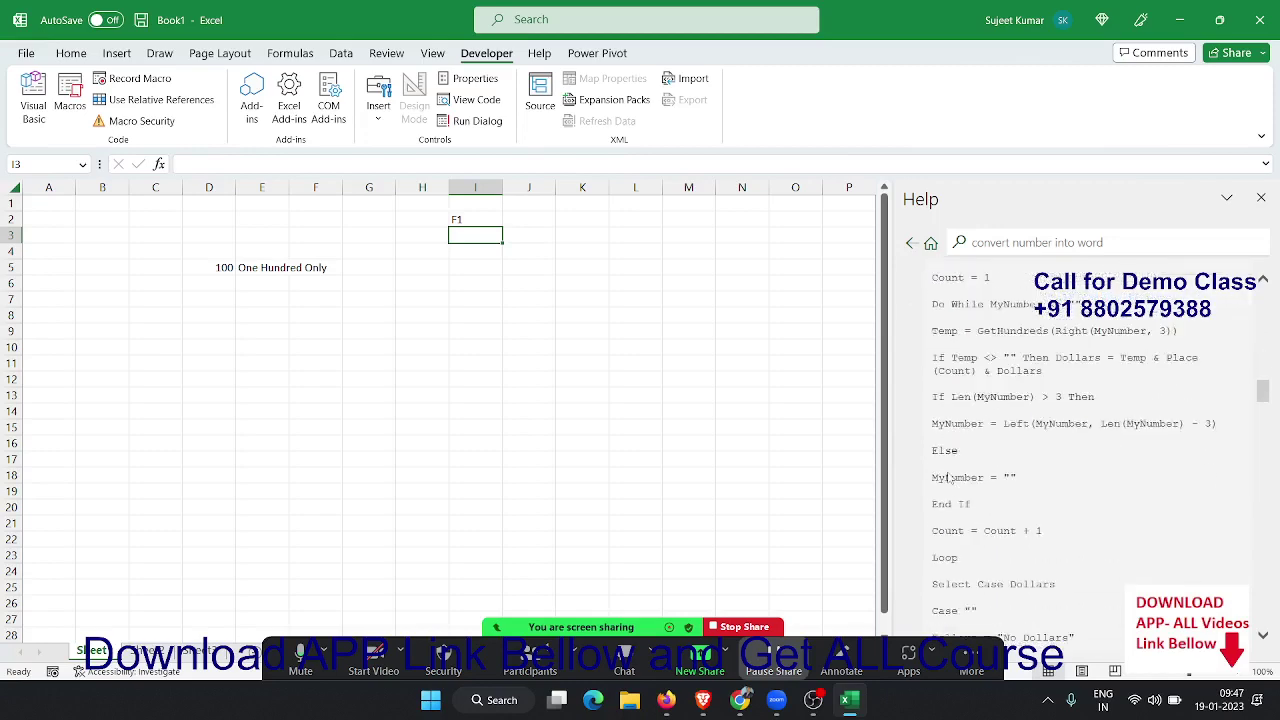
{"action": "scroll", "coordinate": [948, 478], "scroll_direction": "down", "scroll_amount": 5}
{"action": "scroll", "coordinate": [948, 478], "scroll_direction": "down", "scroll_amount": 5}
{"action": "scroll", "coordinate": [948, 478], "scroll_direction": "down", "scroll_amount": 5}
{"action": "scroll", "coordinate": [948, 478], "scroll_direction": "down", "scroll_amount": 5}
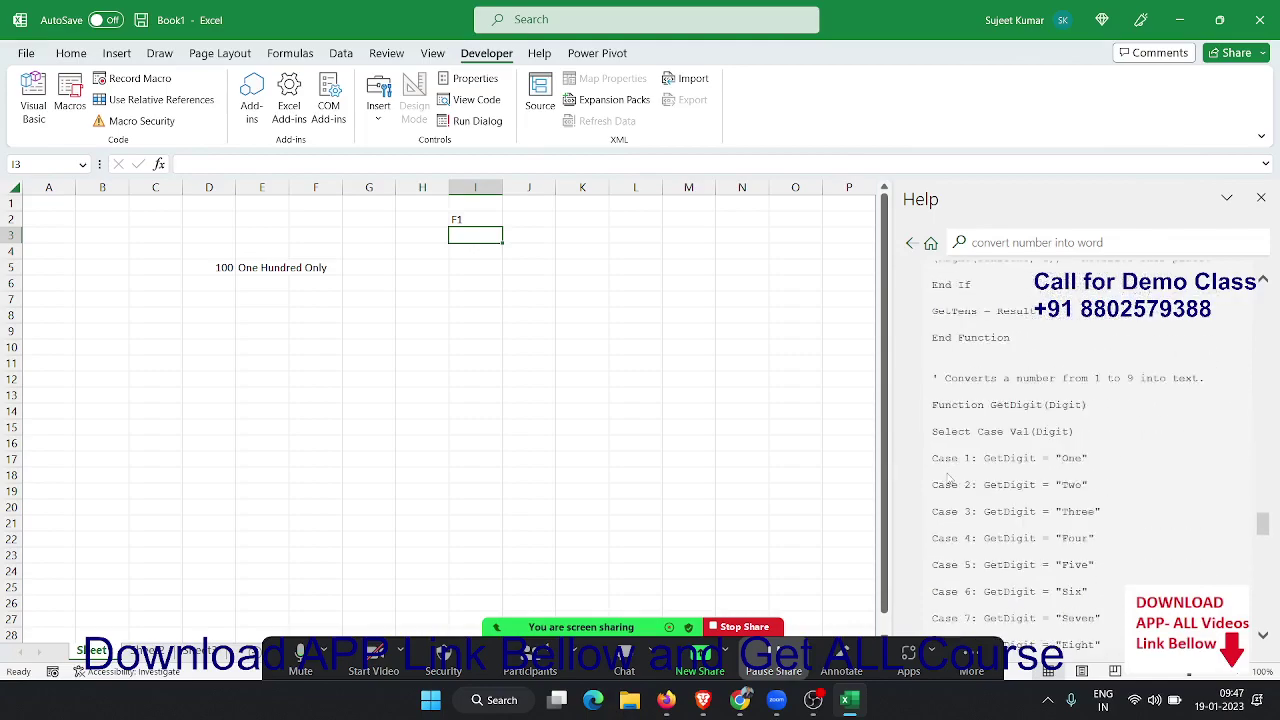
{"action": "scroll", "coordinate": [948, 478], "scroll_direction": "down", "scroll_amount": 10}
{"action": "scroll", "coordinate": [948, 478], "scroll_direction": "down", "scroll_amount": 5}
{"action": "scroll", "coordinate": [948, 478], "scroll_direction": "up", "scroll_amount": 10}
{"action": "scroll", "coordinate": [948, 478], "scroll_direction": "up", "scroll_amount": 3}
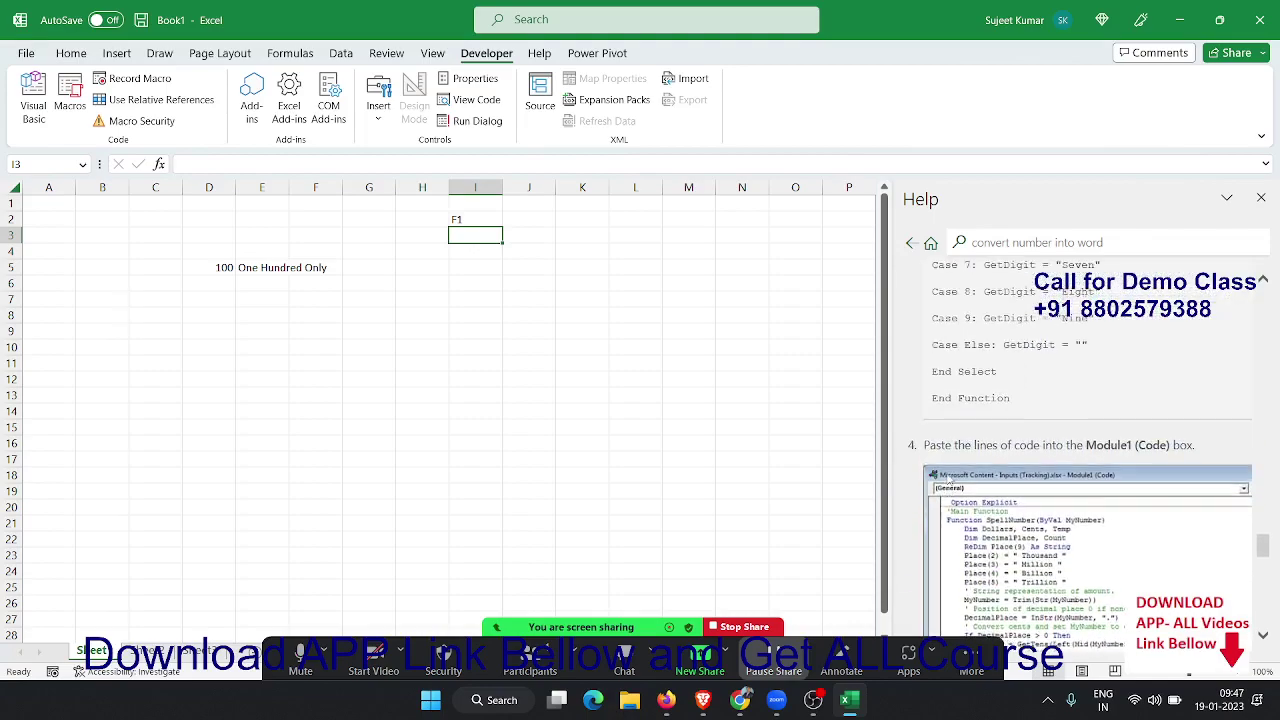
{"action": "scroll", "coordinate": [948, 478], "scroll_direction": "up", "scroll_amount": 3}
{"action": "scroll", "coordinate": [948, 478], "scroll_direction": "up", "scroll_amount": 2}
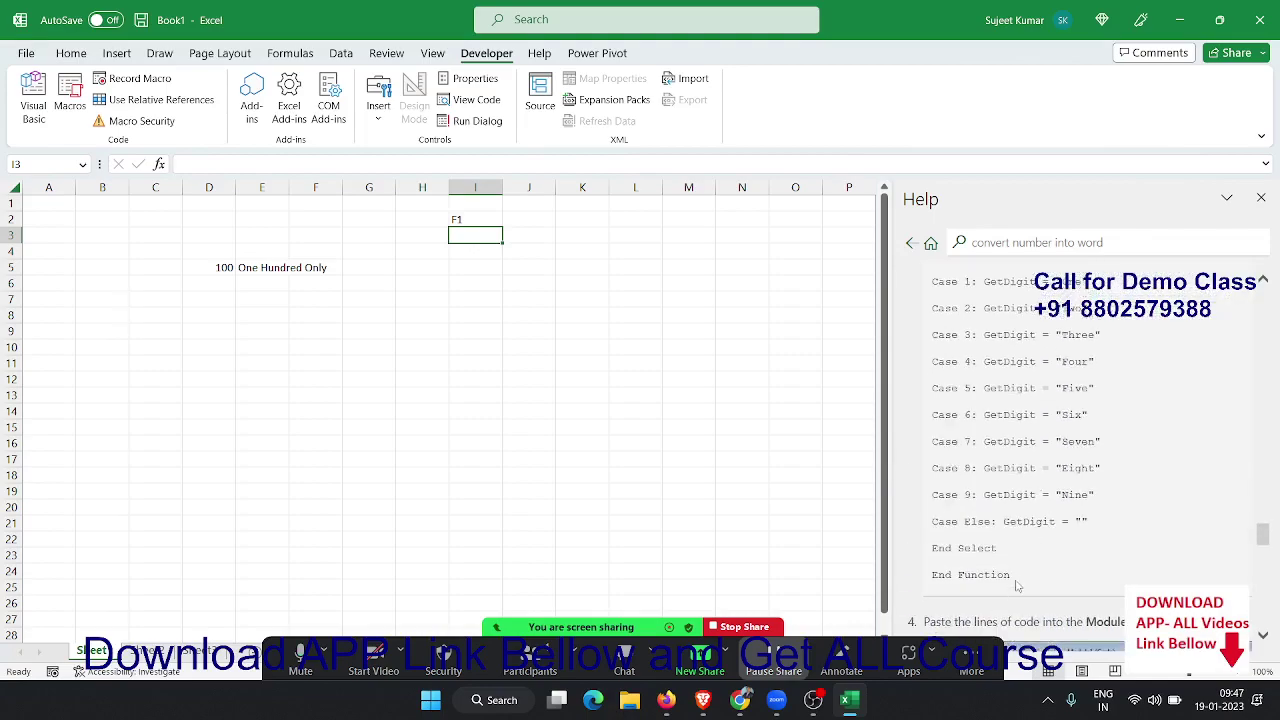
{"action": "left_click", "coordinate": [1017, 587], "text": "shift"}
{"action": "scroll", "coordinate": [1017, 587], "scroll_direction": "down", "scroll_amount": 3}
{"action": "scroll", "coordinate": [1020, 585], "scroll_direction": "up", "scroll_amount": 3}
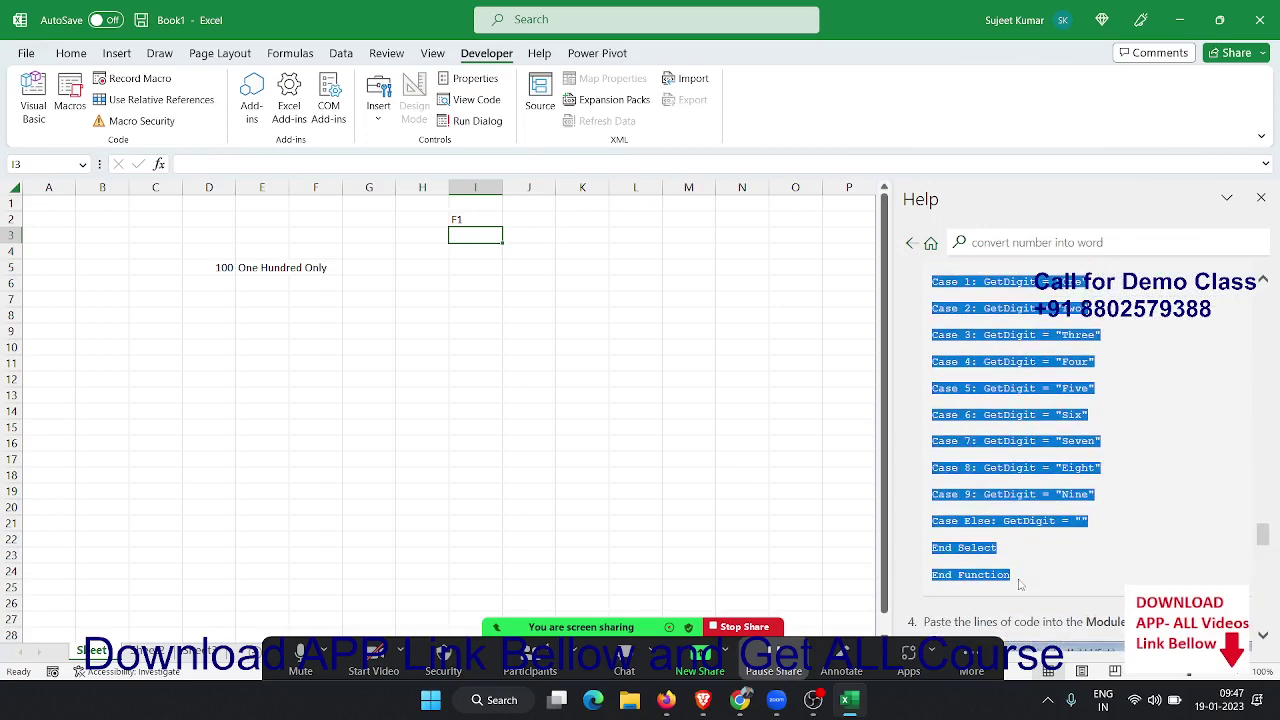
{"action": "left_click", "coordinate": [32, 112]}
Step: Insert a new Module1 in Book1's VBA project and paste the SpellNumber code into it
{"action": "left_click", "coordinate": [44, 104]}
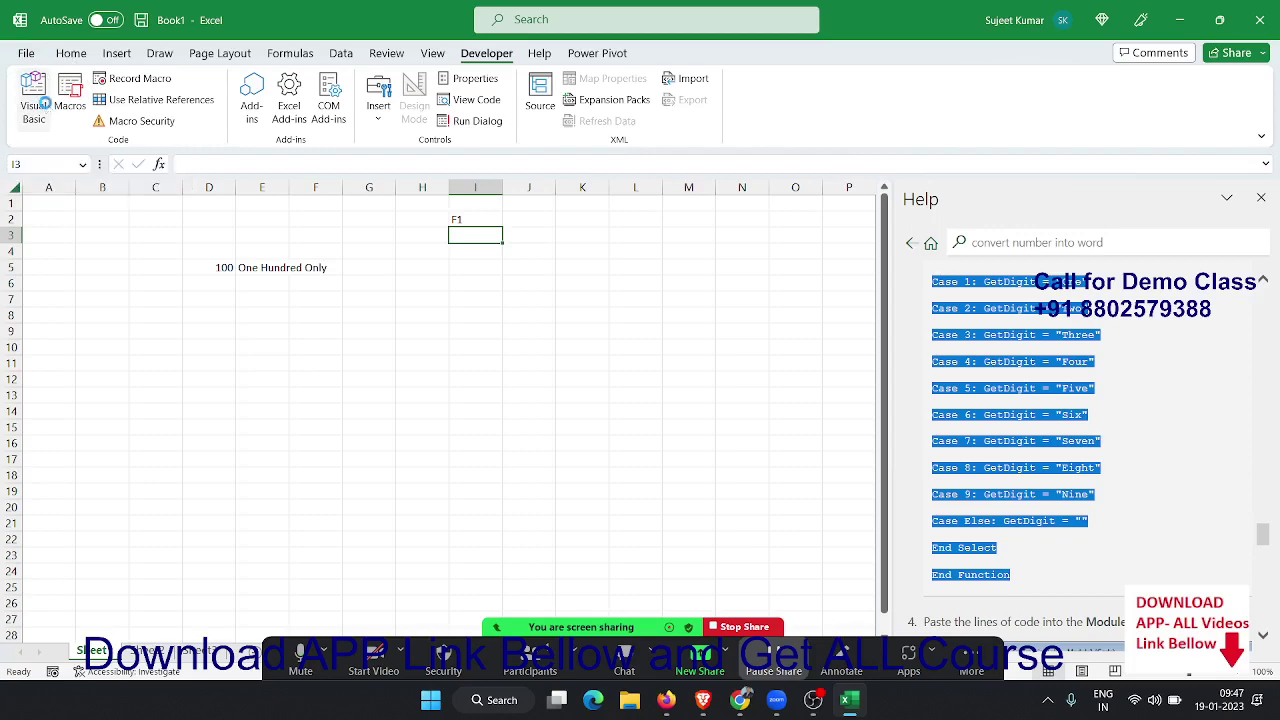
{"action": "left_click", "coordinate": [114, 37]}
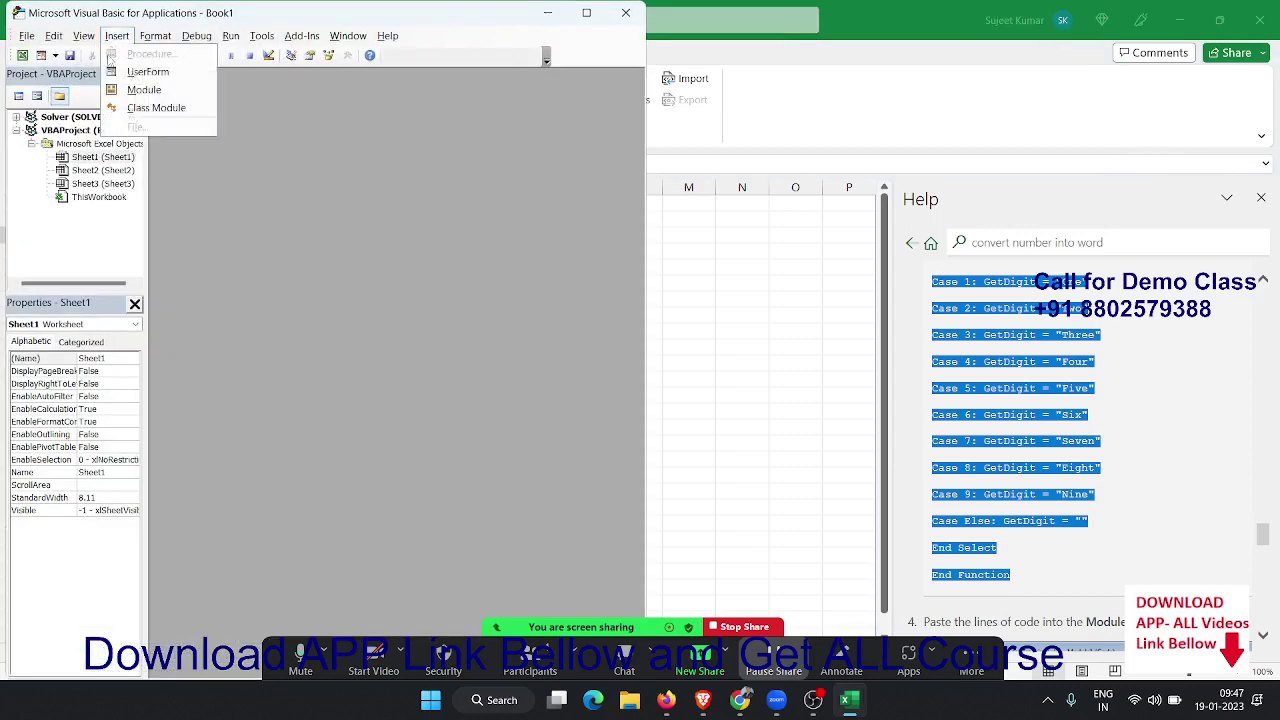
{"action": "left_click", "coordinate": [144, 89]}
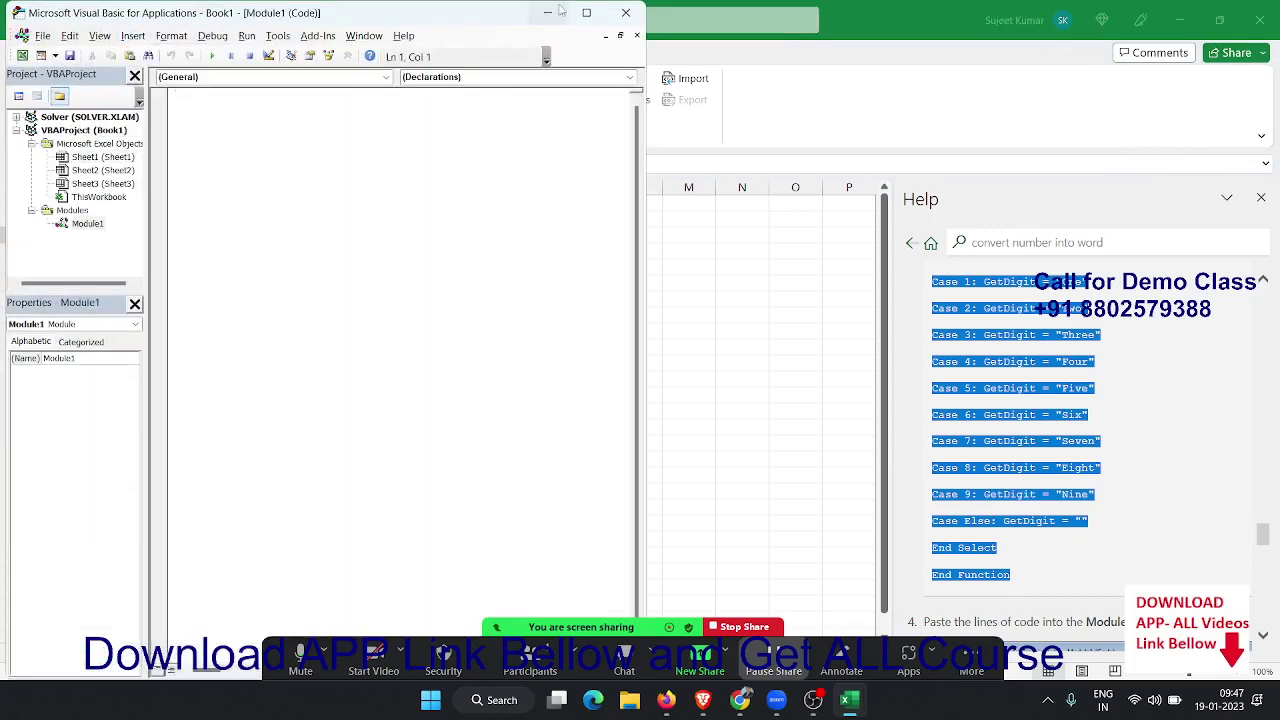
{"action": "left_click", "coordinate": [585, 13]}
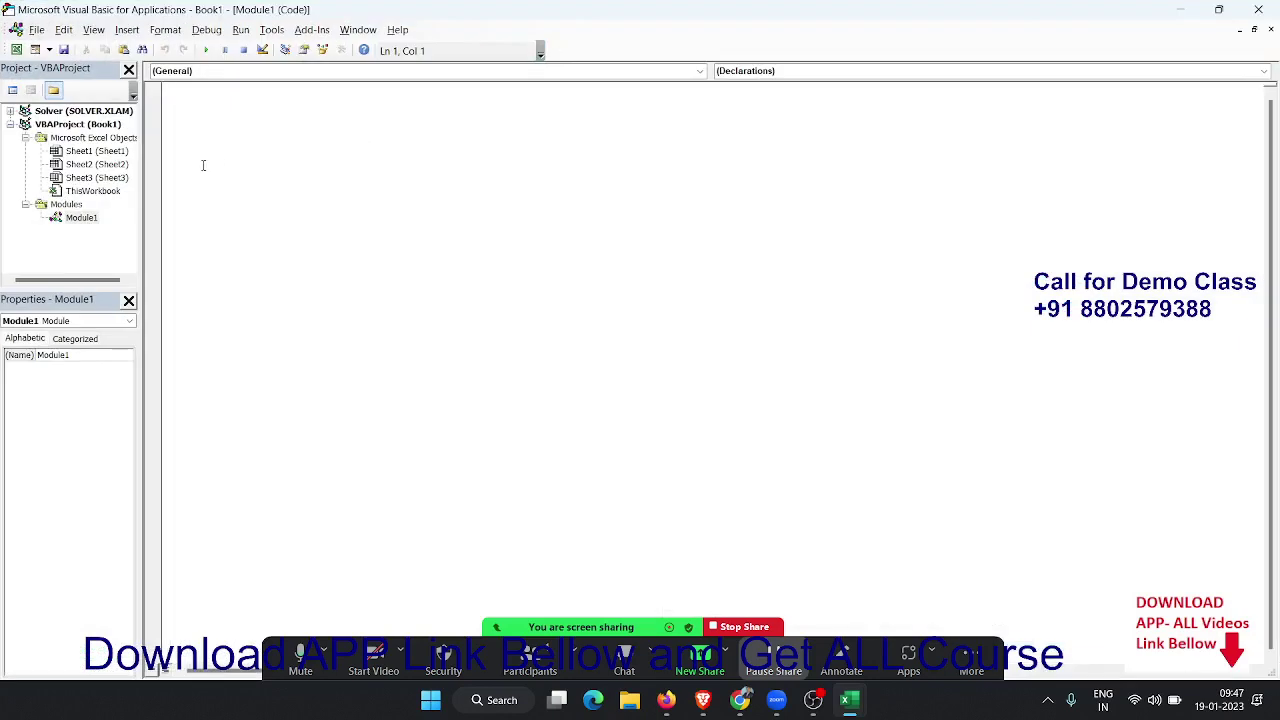
{"action": "key", "text": "ctrl+v"}
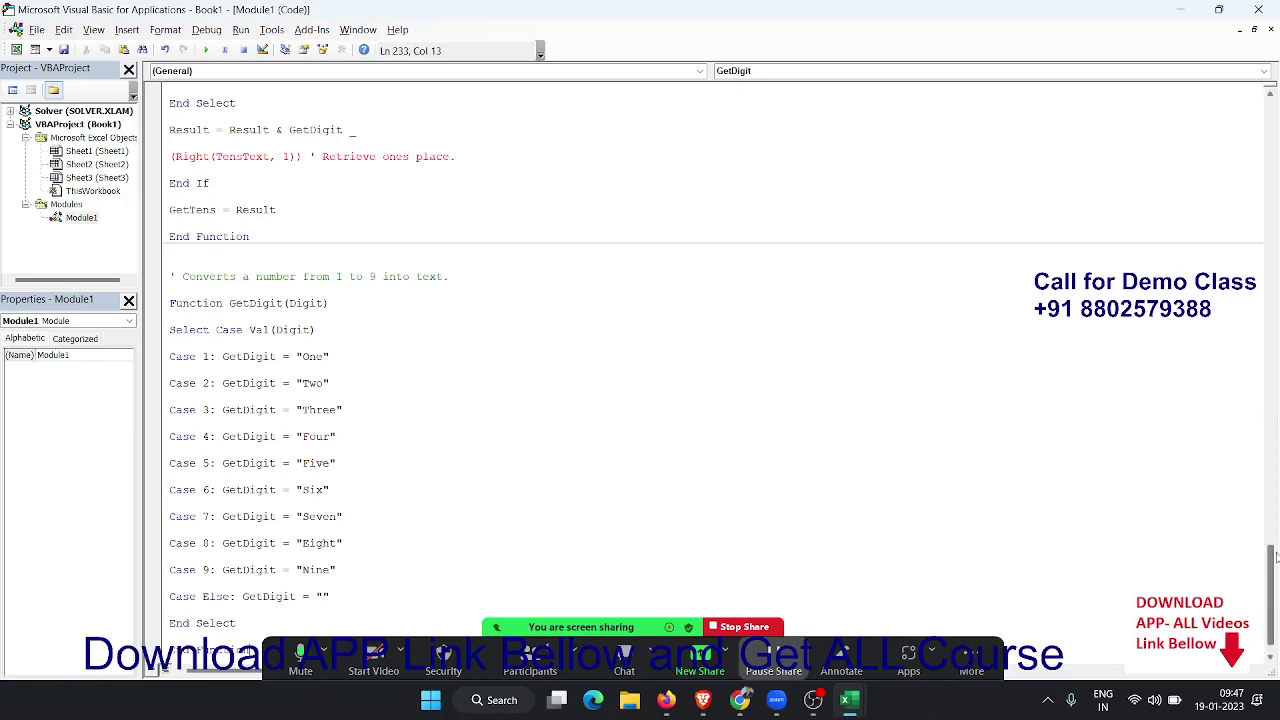
{"action": "left_click_drag", "start_coordinate": [1275, 557], "coordinate": [1270, 140]}
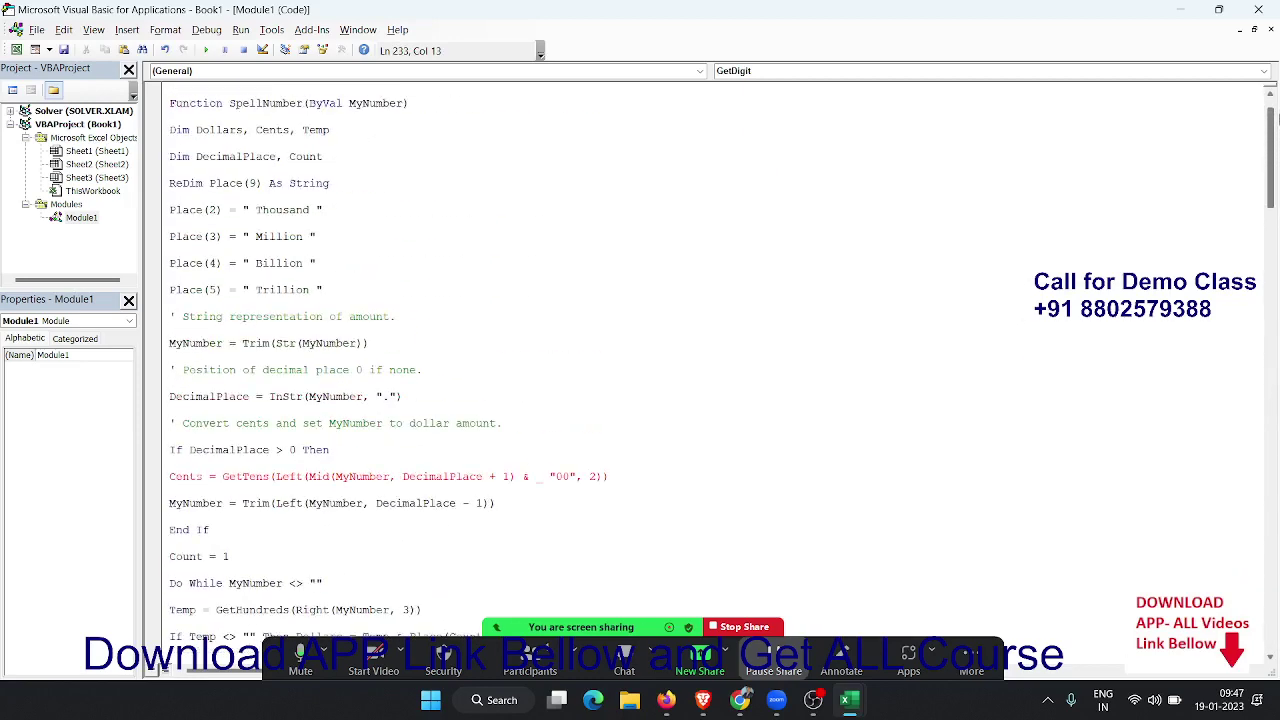
{"action": "scroll", "coordinate": [555, 410], "scroll_direction": "down", "scroll_amount": 1}
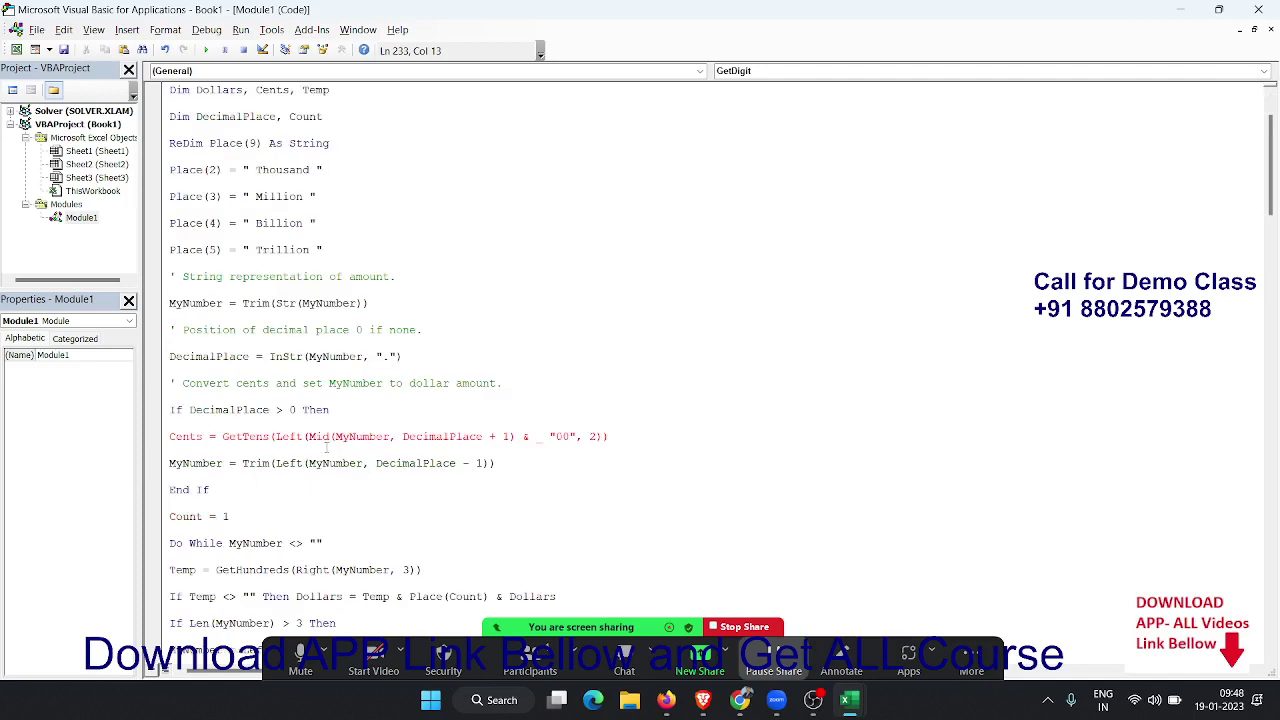
Step: Break the Cents line onto a new line after its '& _' continuation mark
{"action": "left_click", "coordinate": [543, 450]}
{"action": "left_click", "coordinate": [544, 437]}
{"action": "key", "text": "Return"}
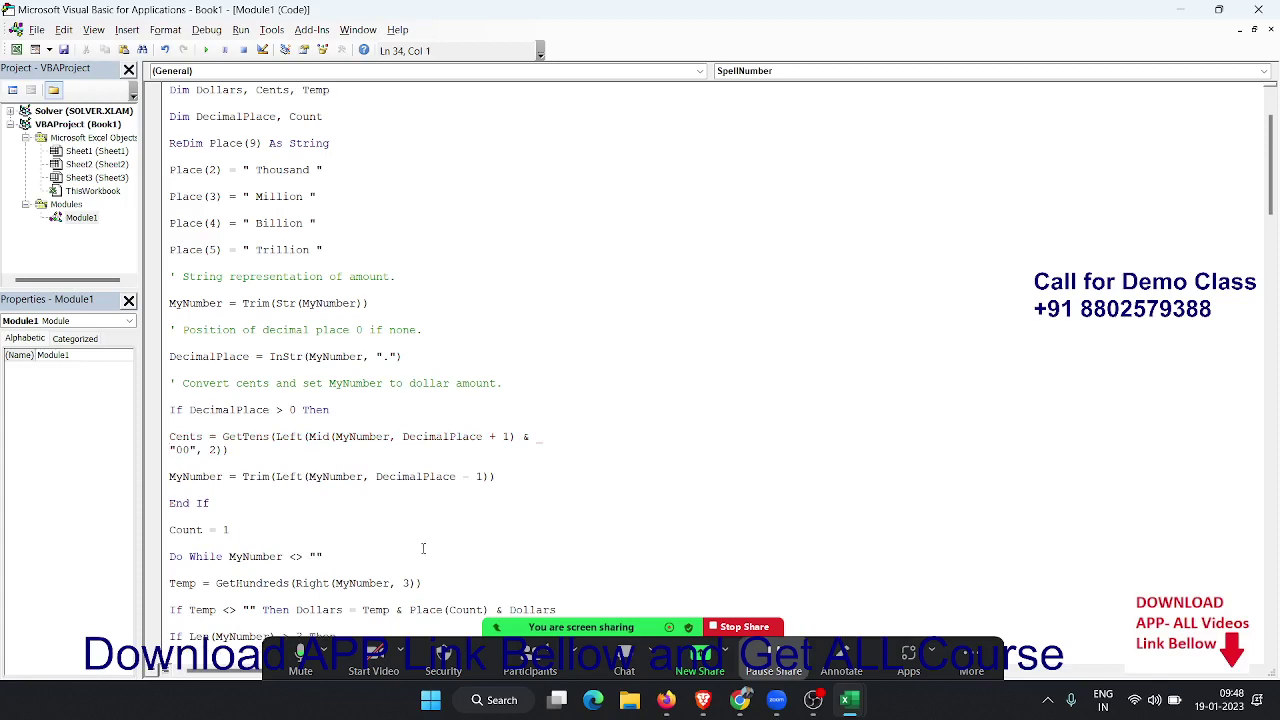
Step: Delete the blank line after 'Result = Result & GetDigit _' in GetTens
{"action": "scroll", "coordinate": [257, 487], "scroll_direction": "down", "scroll_amount": 2}
{"action": "scroll", "coordinate": [257, 487], "scroll_direction": "down", "scroll_amount": 3}
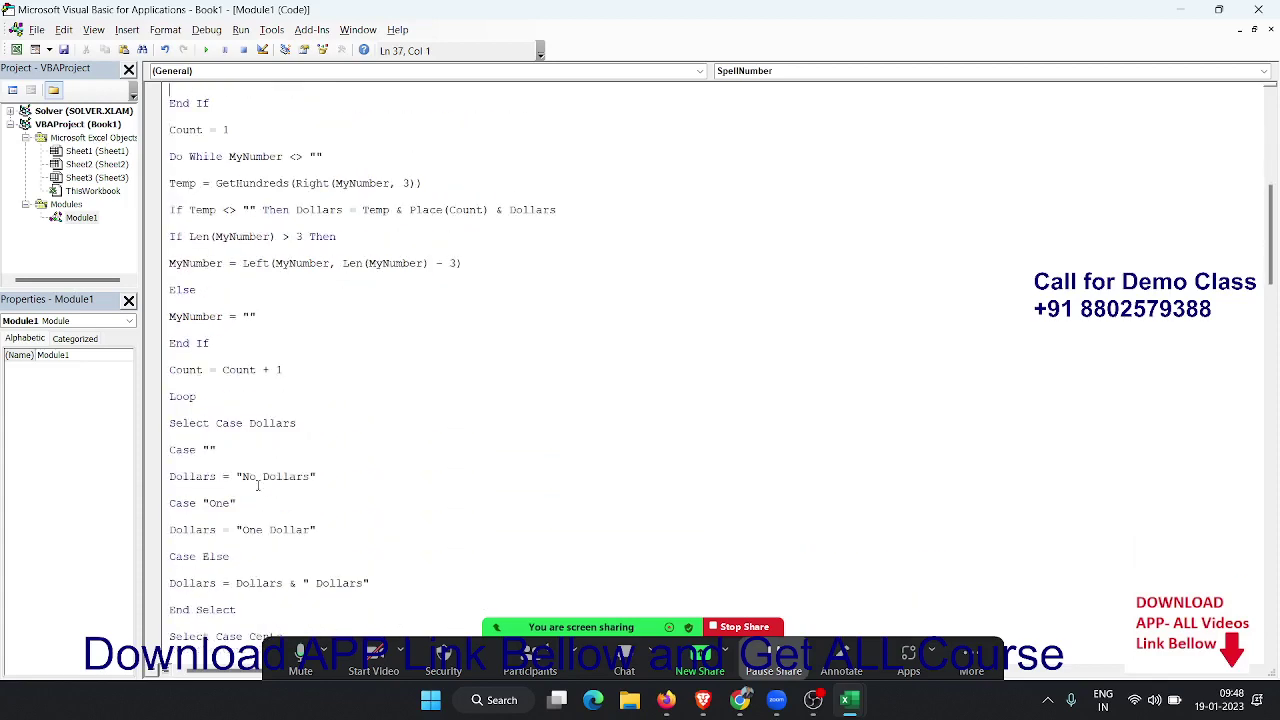
{"action": "scroll", "coordinate": [257, 487], "scroll_direction": "down", "scroll_amount": 2}
{"action": "scroll", "coordinate": [257, 486], "scroll_direction": "down", "scroll_amount": 4}
{"action": "scroll", "coordinate": [257, 487], "scroll_direction": "down", "scroll_amount": 3}
{"action": "scroll", "coordinate": [257, 487], "scroll_direction": "down", "scroll_amount": 5}
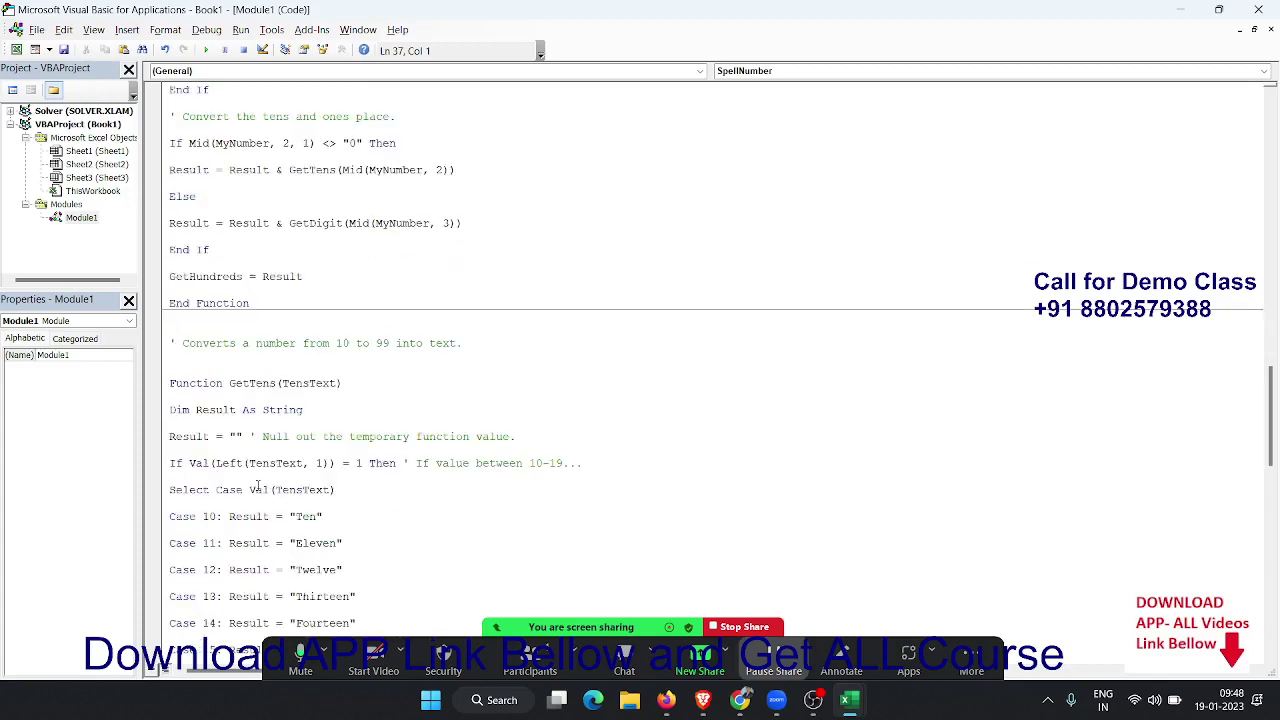
{"action": "scroll", "coordinate": [257, 486], "scroll_direction": "down", "scroll_amount": 5}
{"action": "scroll", "coordinate": [257, 484], "scroll_direction": "down", "scroll_amount": 3}
{"action": "scroll", "coordinate": [257, 484], "scroll_direction": "down", "scroll_amount": 5}
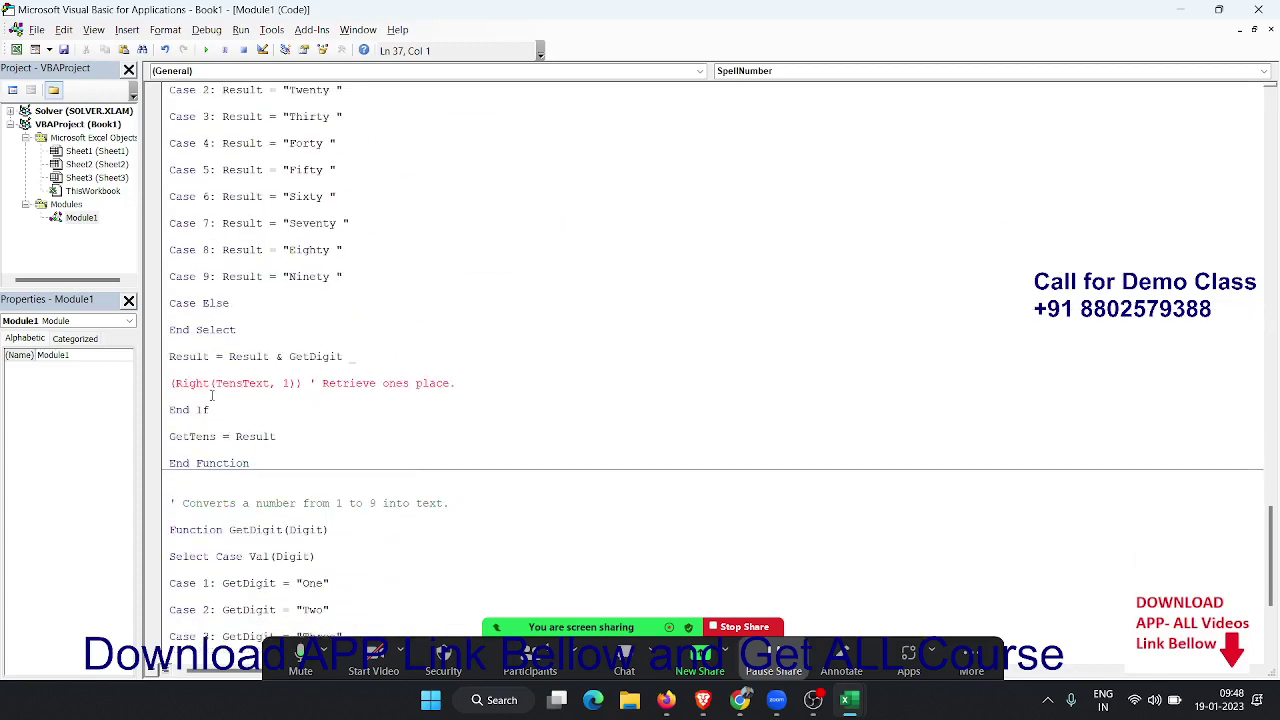
{"action": "left_click", "coordinate": [201, 363]}
{"action": "key", "text": "Delete"}
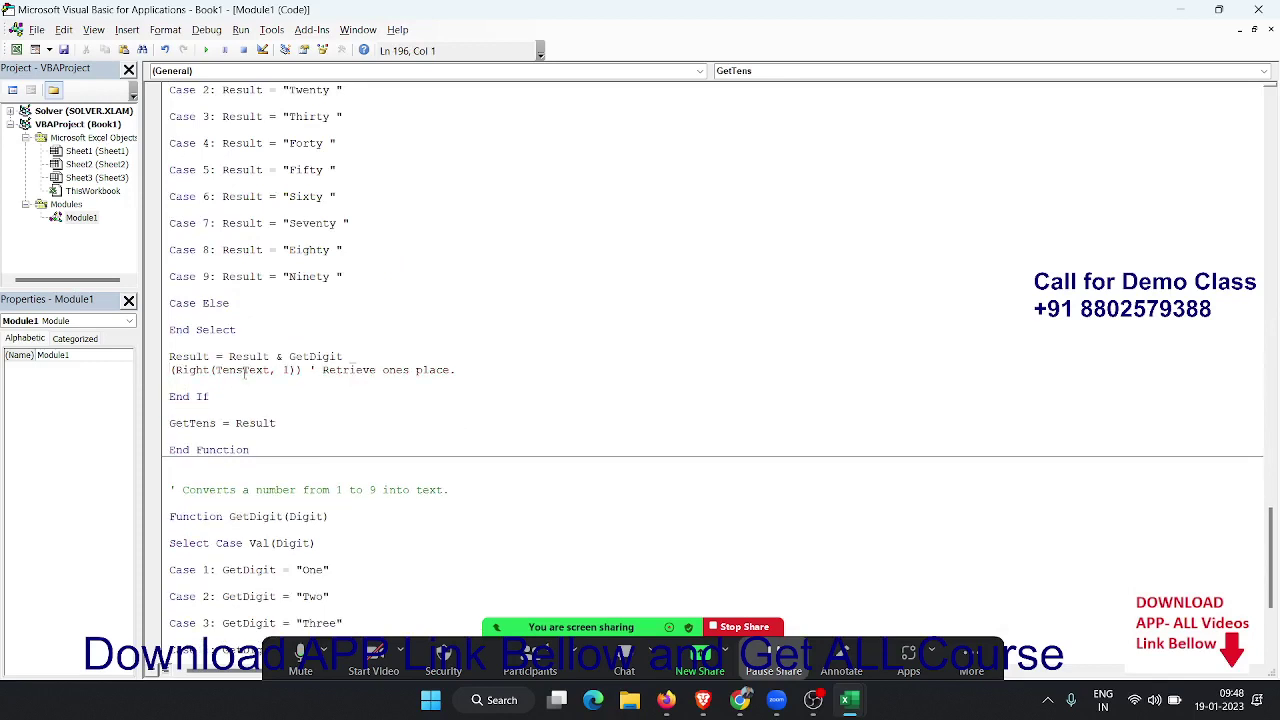
{"action": "scroll", "coordinate": [346, 412], "scroll_direction": "down", "scroll_amount": 3}
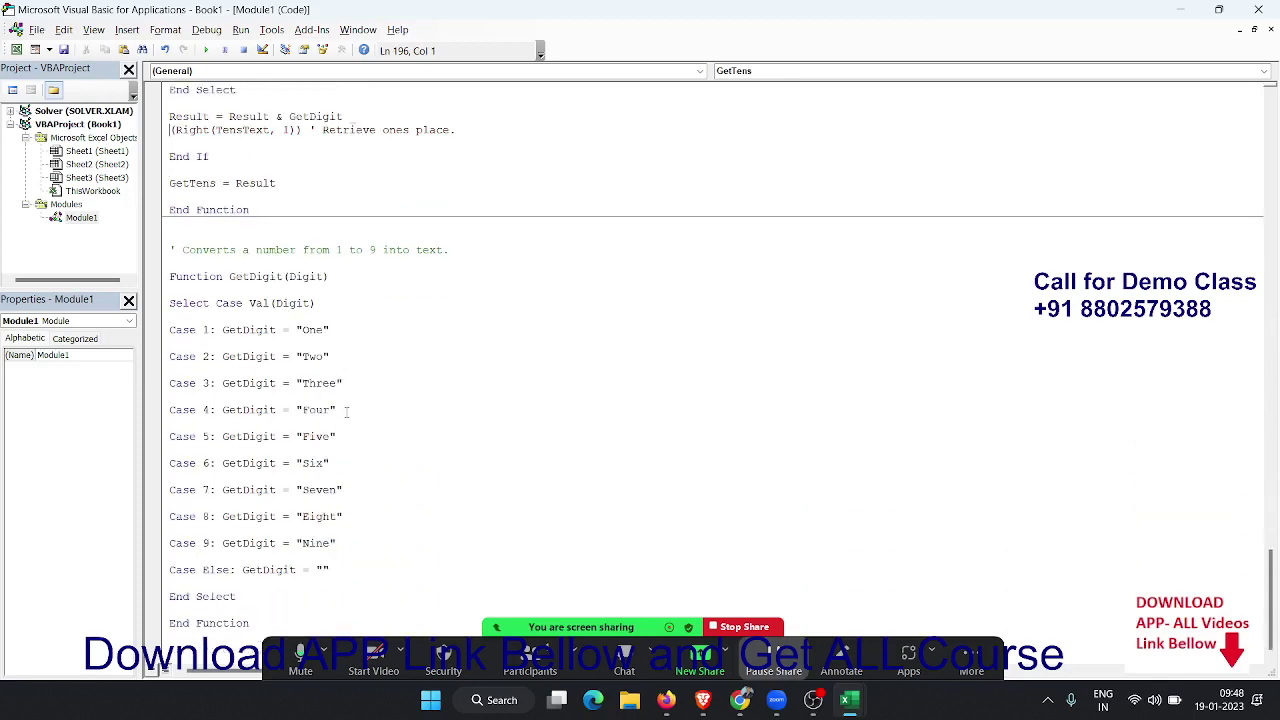
{"action": "scroll", "coordinate": [346, 412], "scroll_direction": "up", "scroll_amount": 5}
{"action": "scroll", "coordinate": [346, 412], "scroll_direction": "up", "scroll_amount": 5}
{"action": "scroll", "coordinate": [346, 412], "scroll_direction": "up", "scroll_amount": 5}
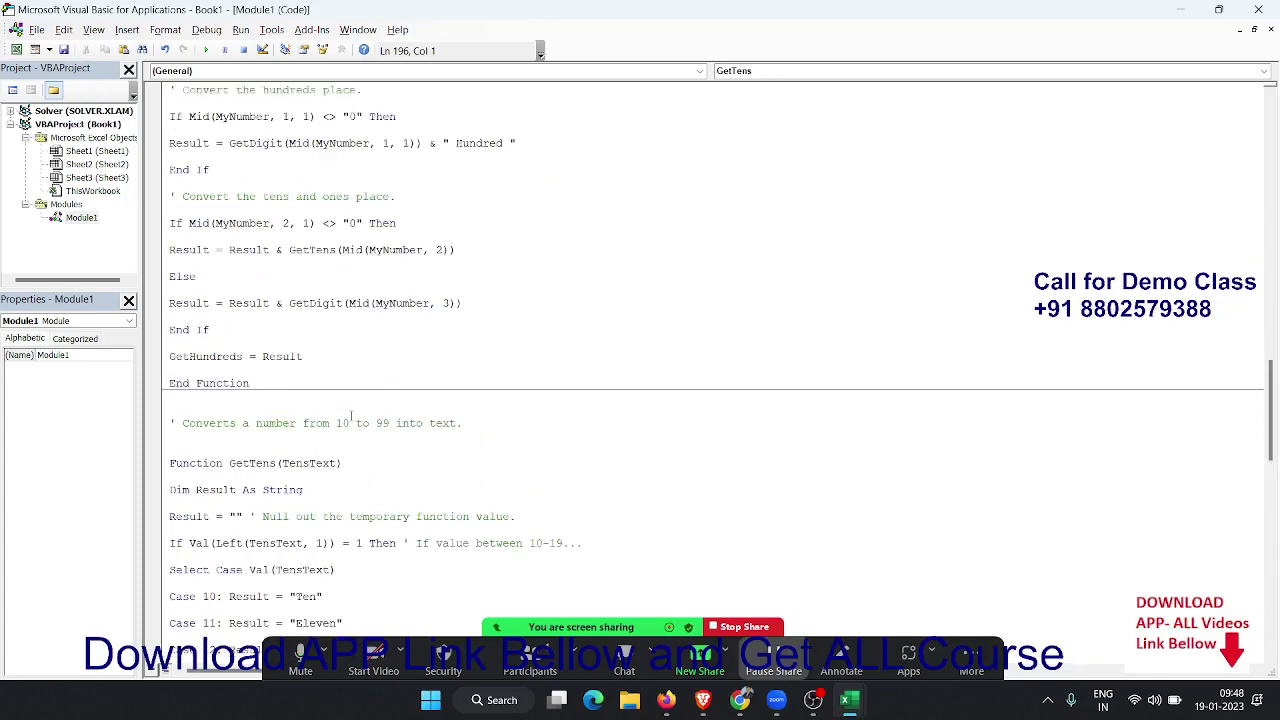
{"action": "scroll", "coordinate": [346, 412], "scroll_direction": "up", "scroll_amount": 5}
{"action": "scroll", "coordinate": [630, 200], "scroll_direction": "up", "scroll_amount": 3}
{"action": "scroll", "coordinate": [630, 200], "scroll_direction": "up", "scroll_amount": 3}
{"action": "scroll", "coordinate": [630, 200], "scroll_direction": "up", "scroll_amount": 3}
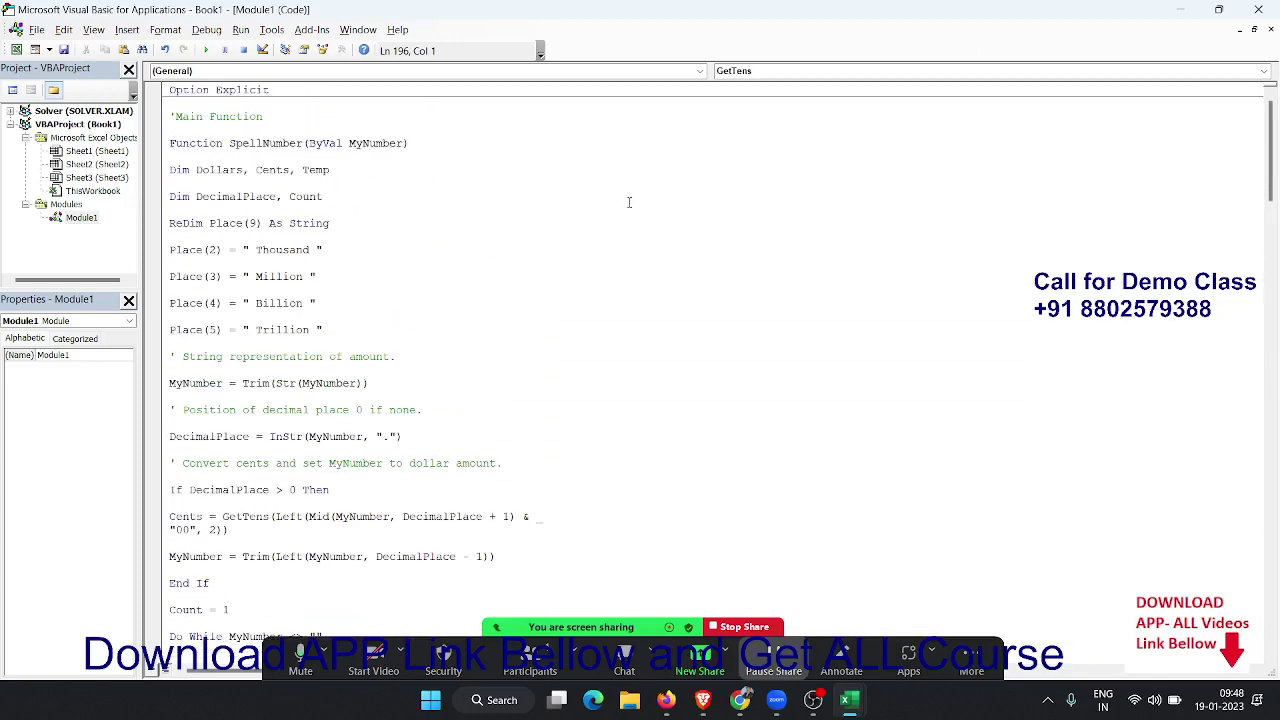
{"action": "double_click", "coordinate": [250, 143]}
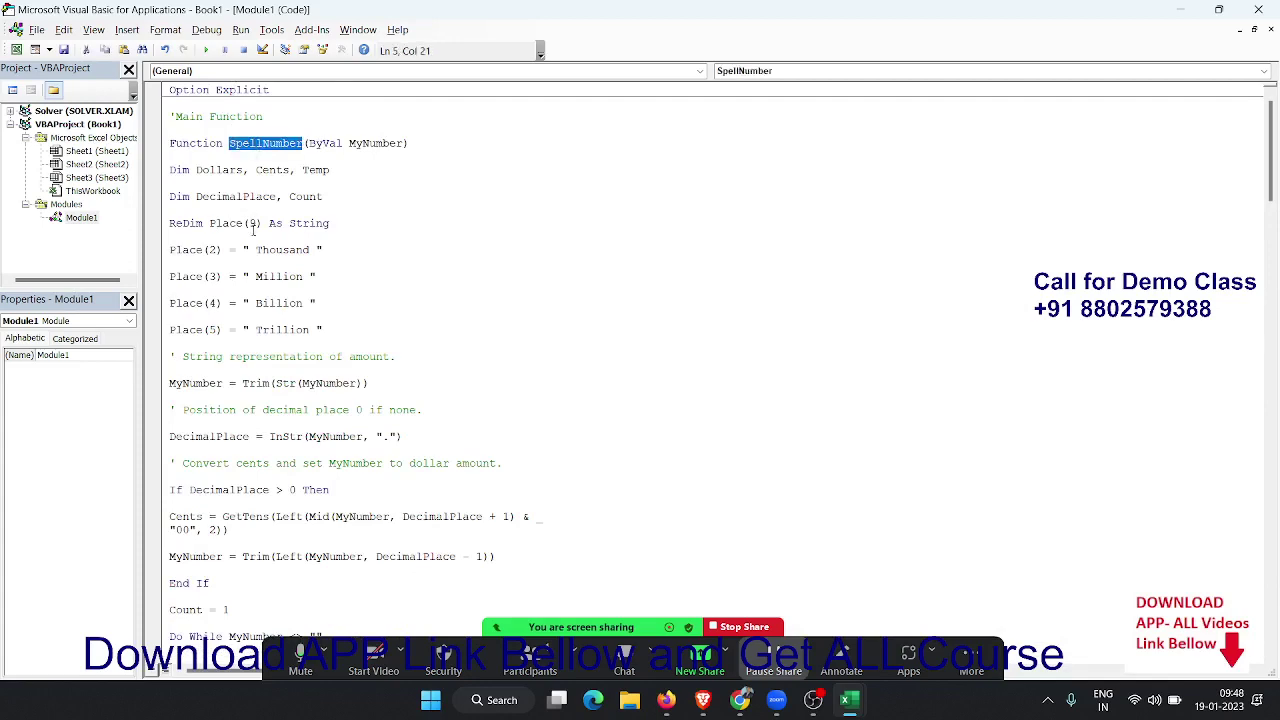
Step: Enter =SpellNumber(D5) in E6 to get 'One Hundred Dollars and No Cents'
{"action": "left_click", "coordinate": [1180, 9]}
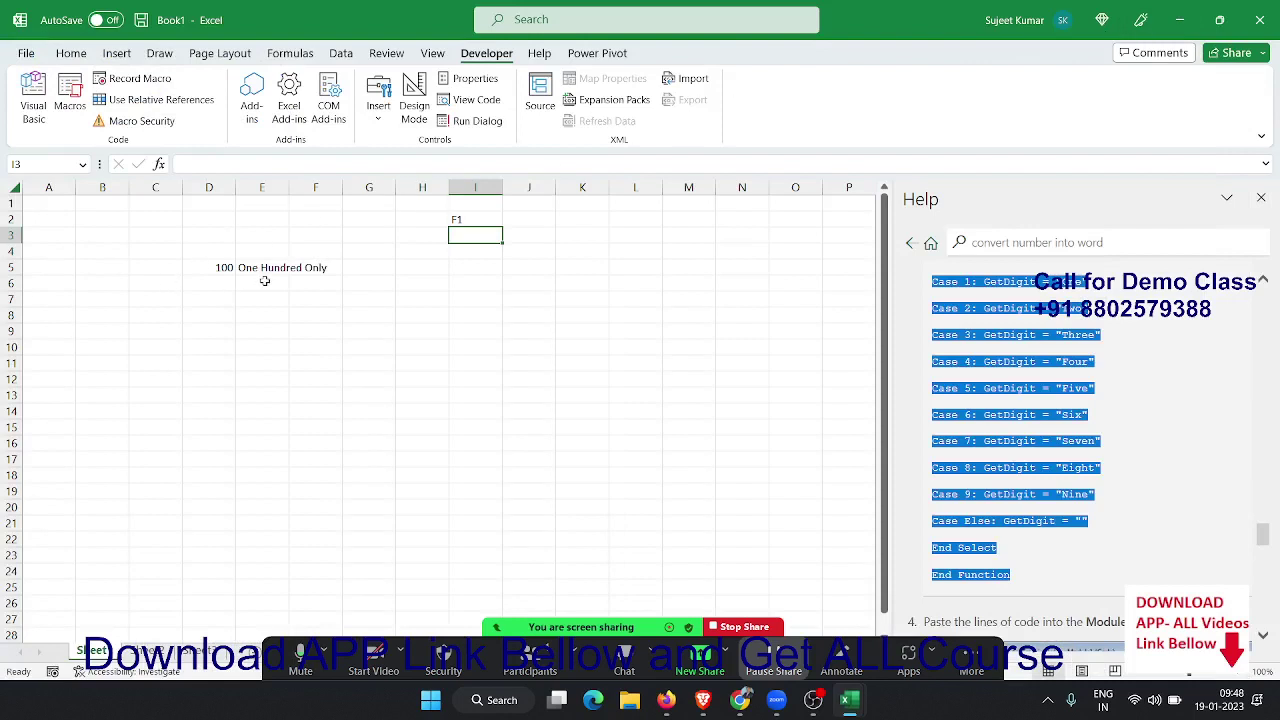
{"action": "left_click", "coordinate": [265, 282]}
{"action": "type", "text": "=SpellNumber"}
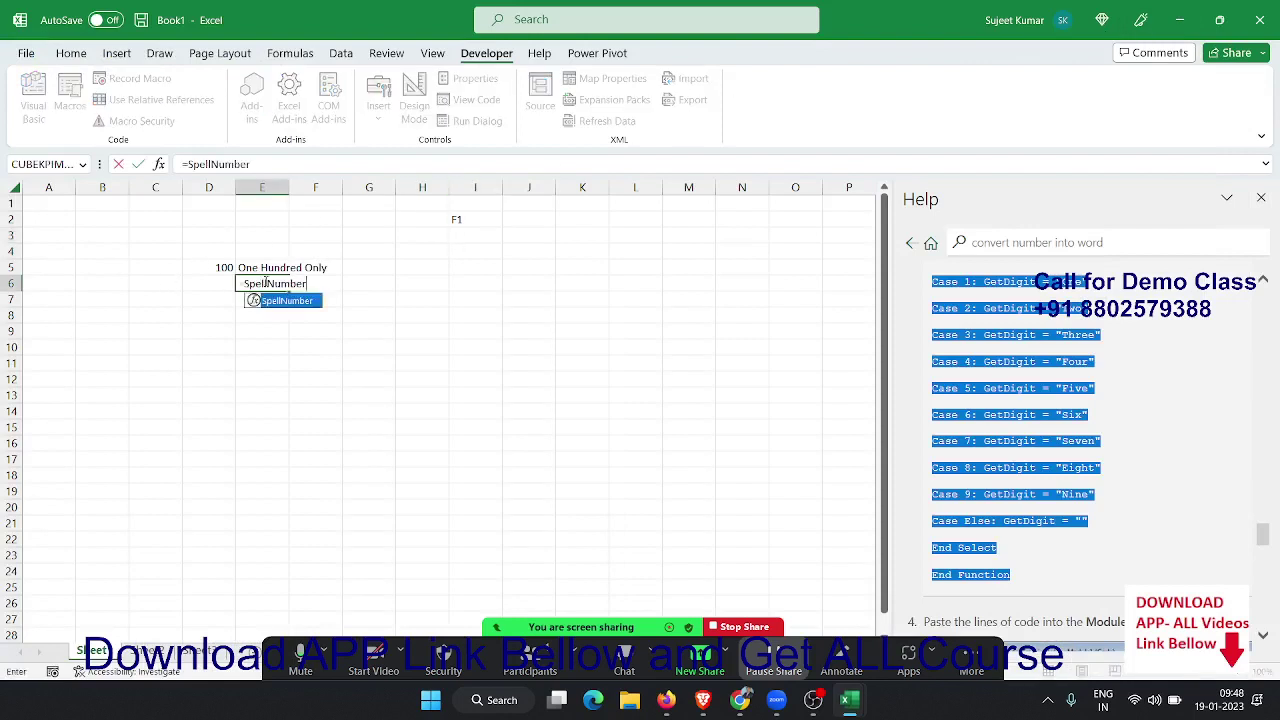
{"action": "type", "text": "("}
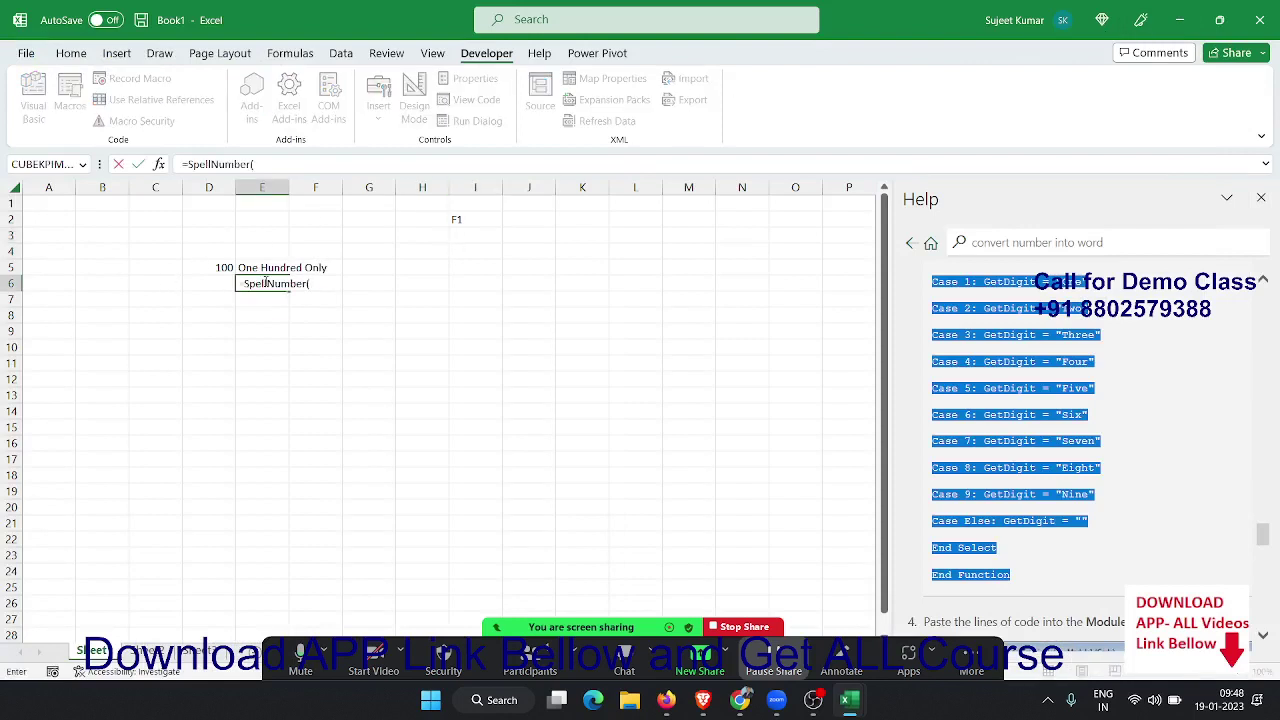
{"action": "left_click", "coordinate": [216, 266]}
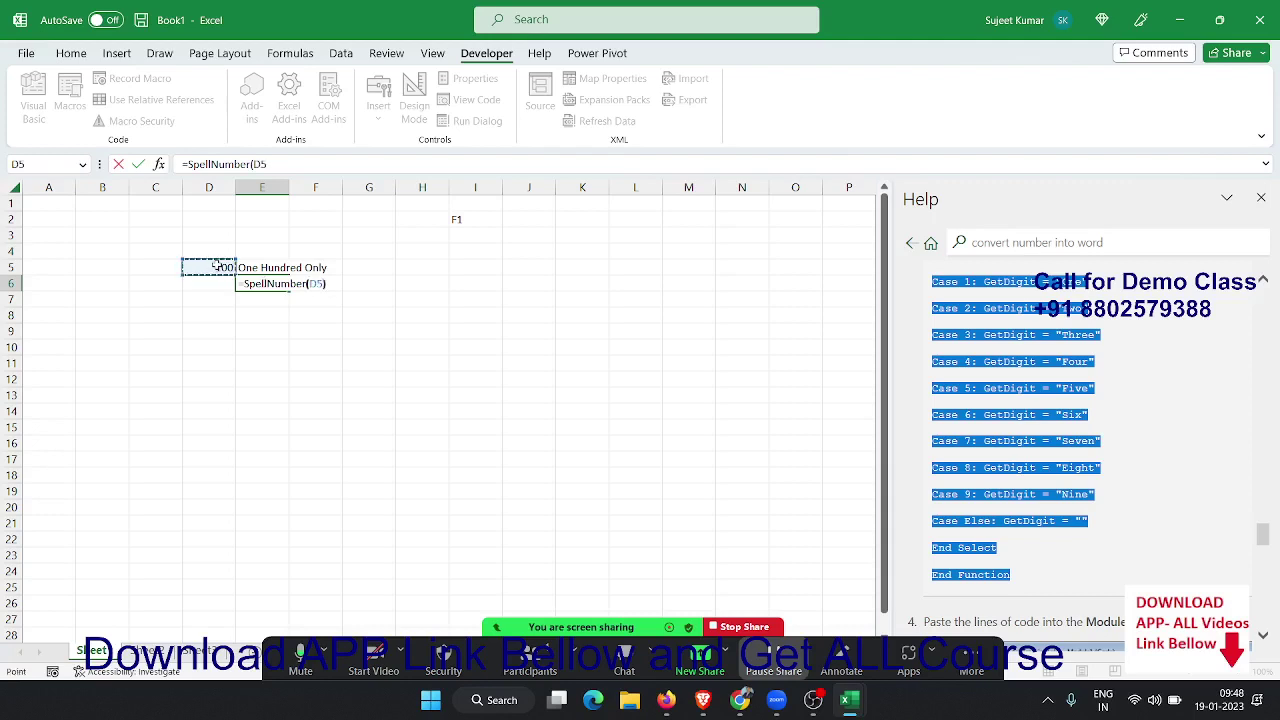
{"action": "key", "text": "Return"}
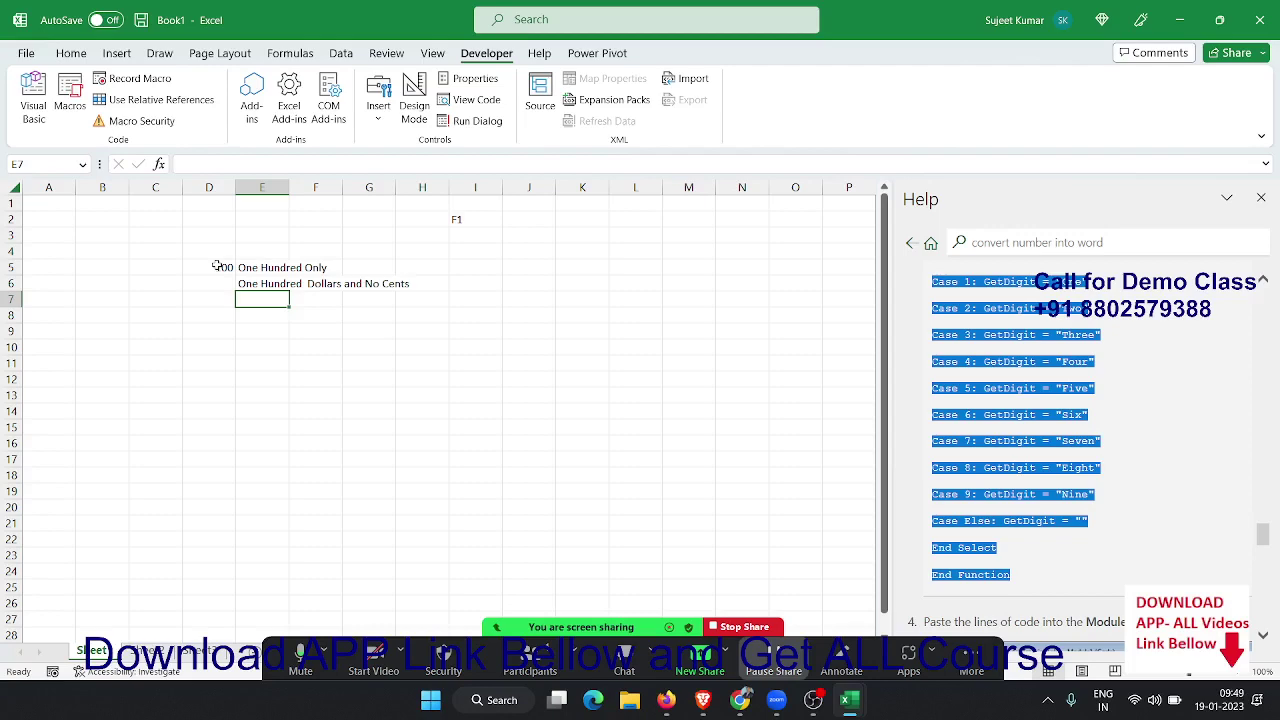
Step: Switch back to the VBA editor with Alt+F11 and scroll through Module1's SpellNumber code
{"action": "key", "text": "alt+F11"}
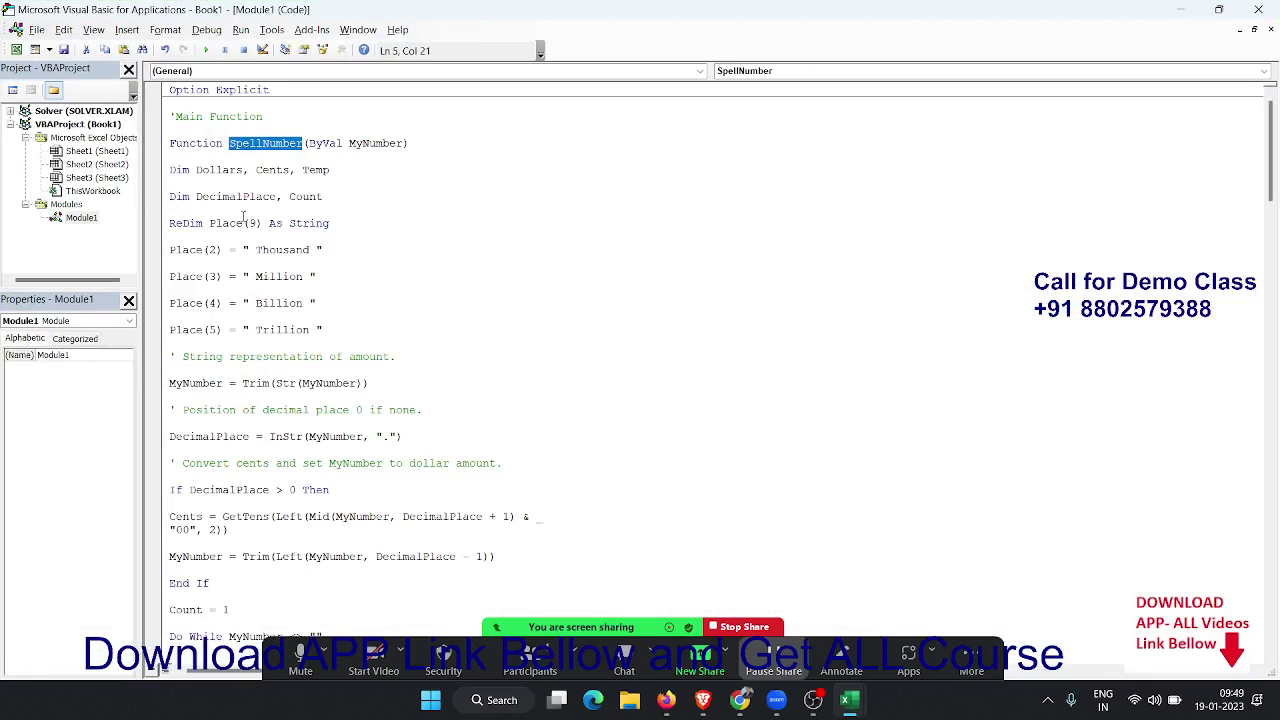
{"action": "left_click", "coordinate": [244, 223]}
{"action": "left_click", "coordinate": [317, 250]}
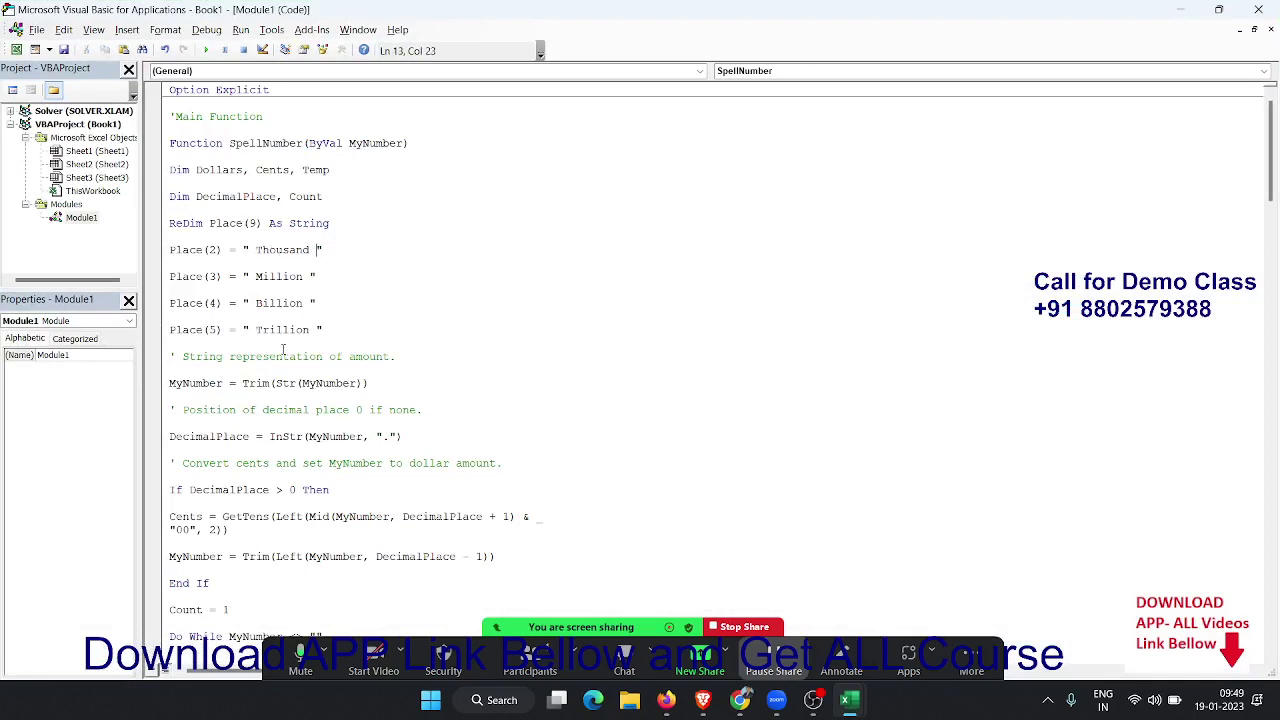
{"action": "scroll", "coordinate": [283, 349], "scroll_direction": "down", "scroll_amount": 1}
{"action": "scroll", "coordinate": [284, 348], "scroll_direction": "down", "scroll_amount": 1}
{"action": "scroll", "coordinate": [286, 345], "scroll_direction": "down", "scroll_amount": 2}
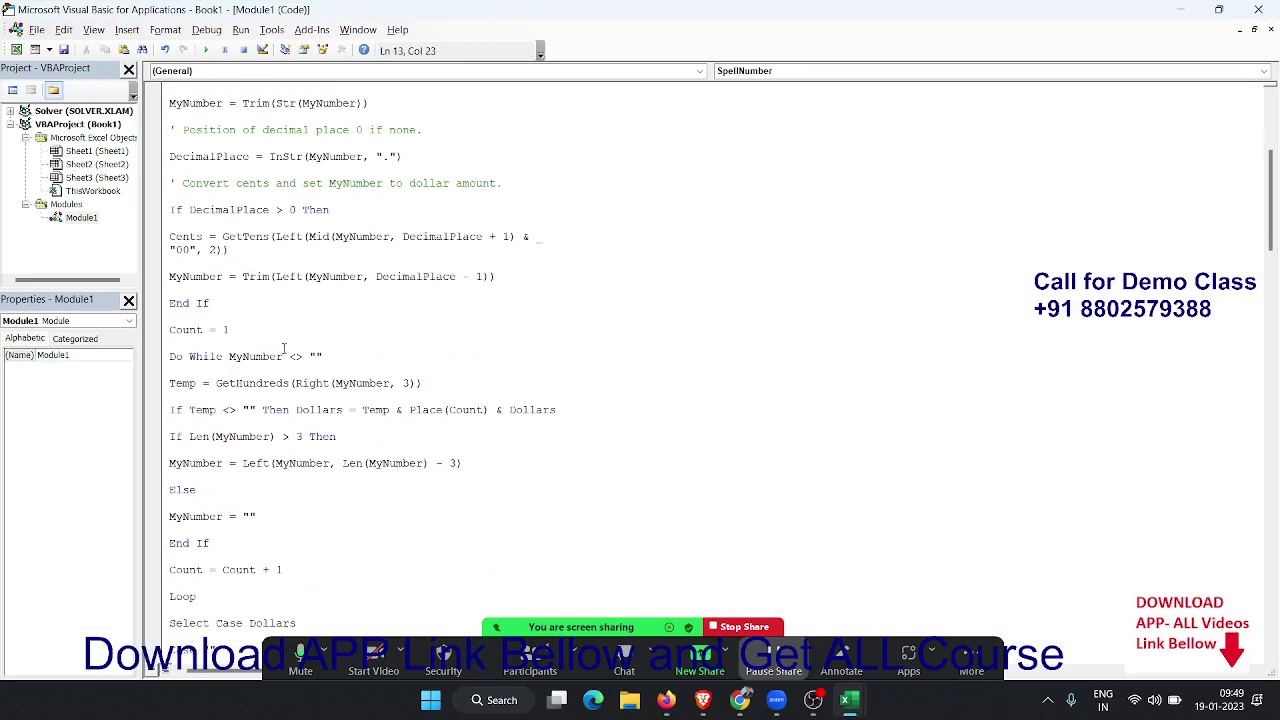
{"action": "scroll", "coordinate": [289, 343], "scroll_direction": "down", "scroll_amount": 3}
{"action": "scroll", "coordinate": [289, 335], "scroll_direction": "down", "scroll_amount": 2}
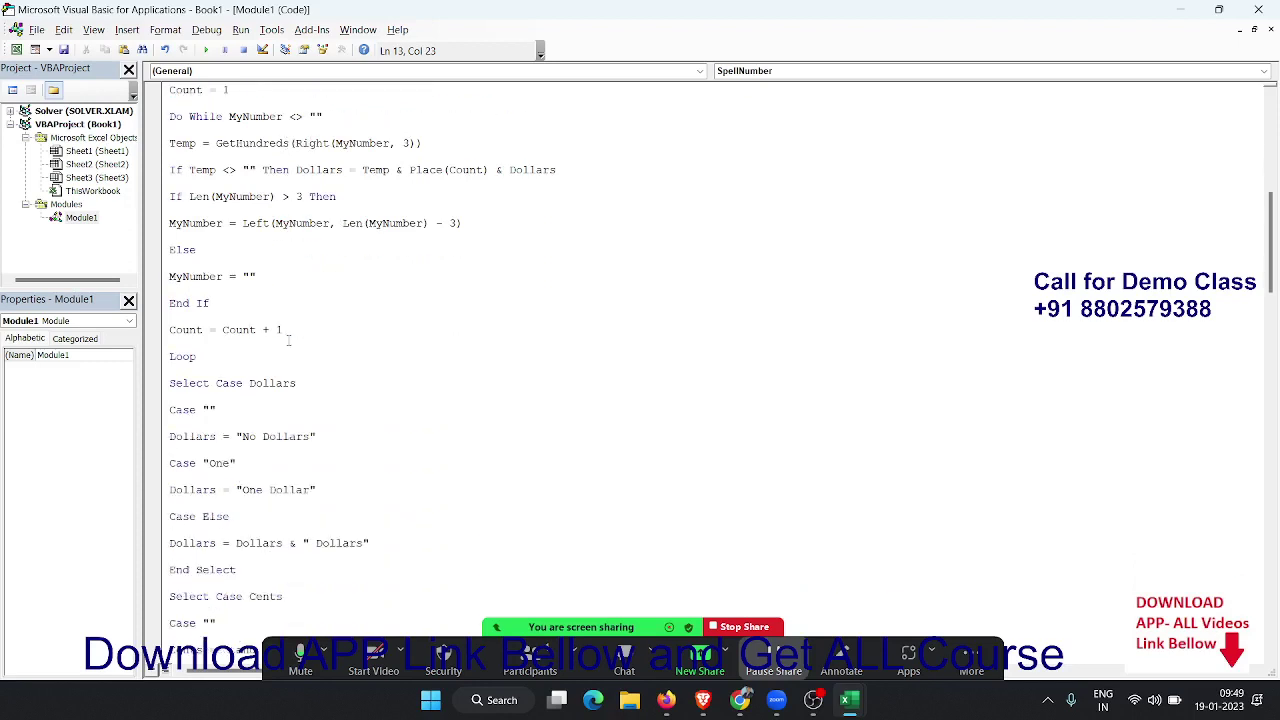